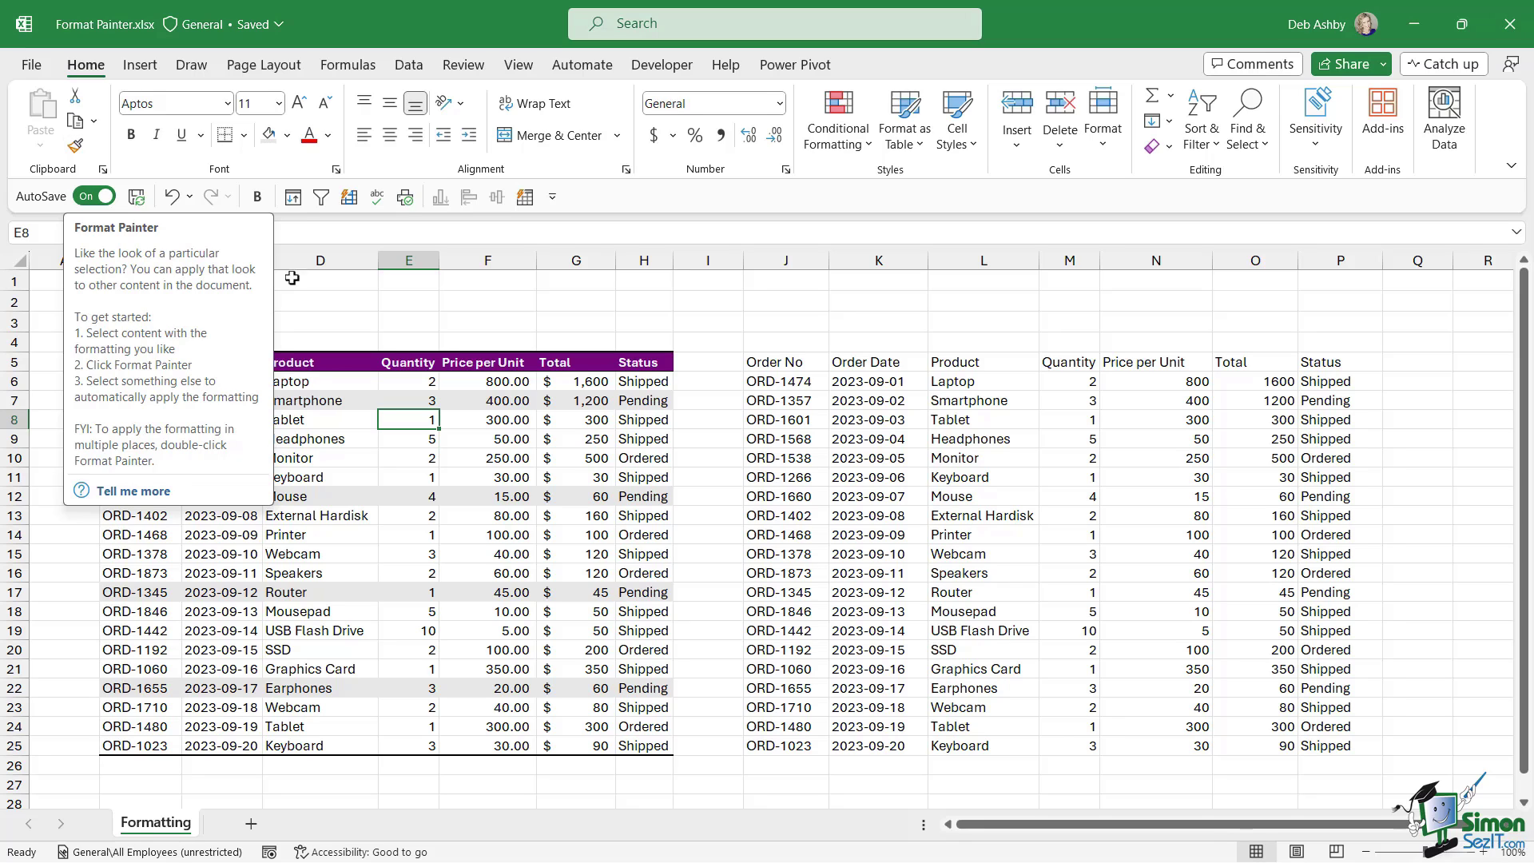
# - Paint the left header B5:H5's purple fill and bold white text onto J5:P5
pyautogui.click(883, 461)
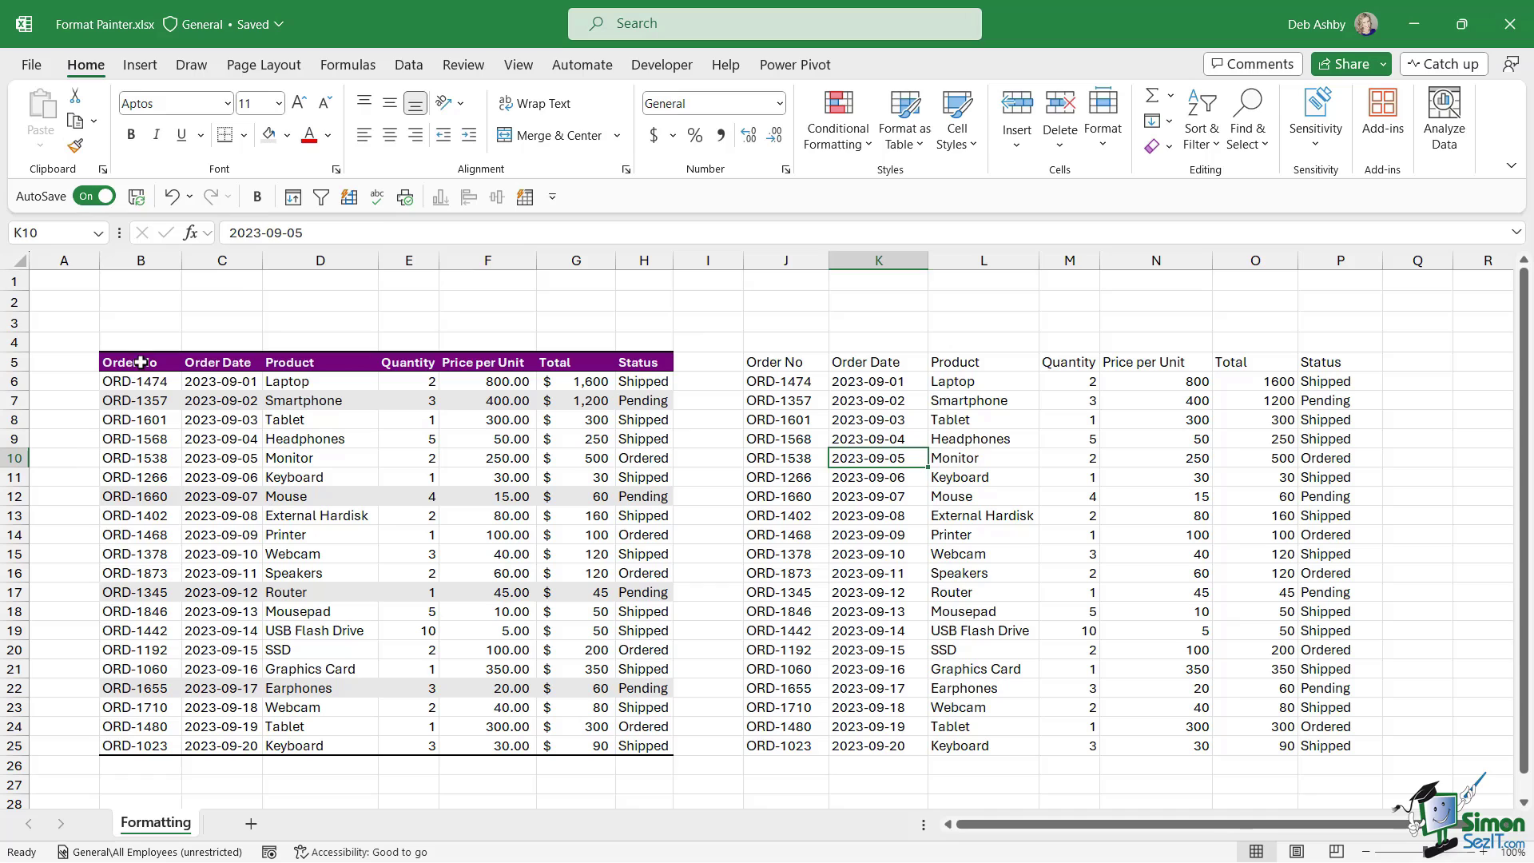
pyautogui.moveTo(118, 362); pyautogui.dragTo(643, 364)
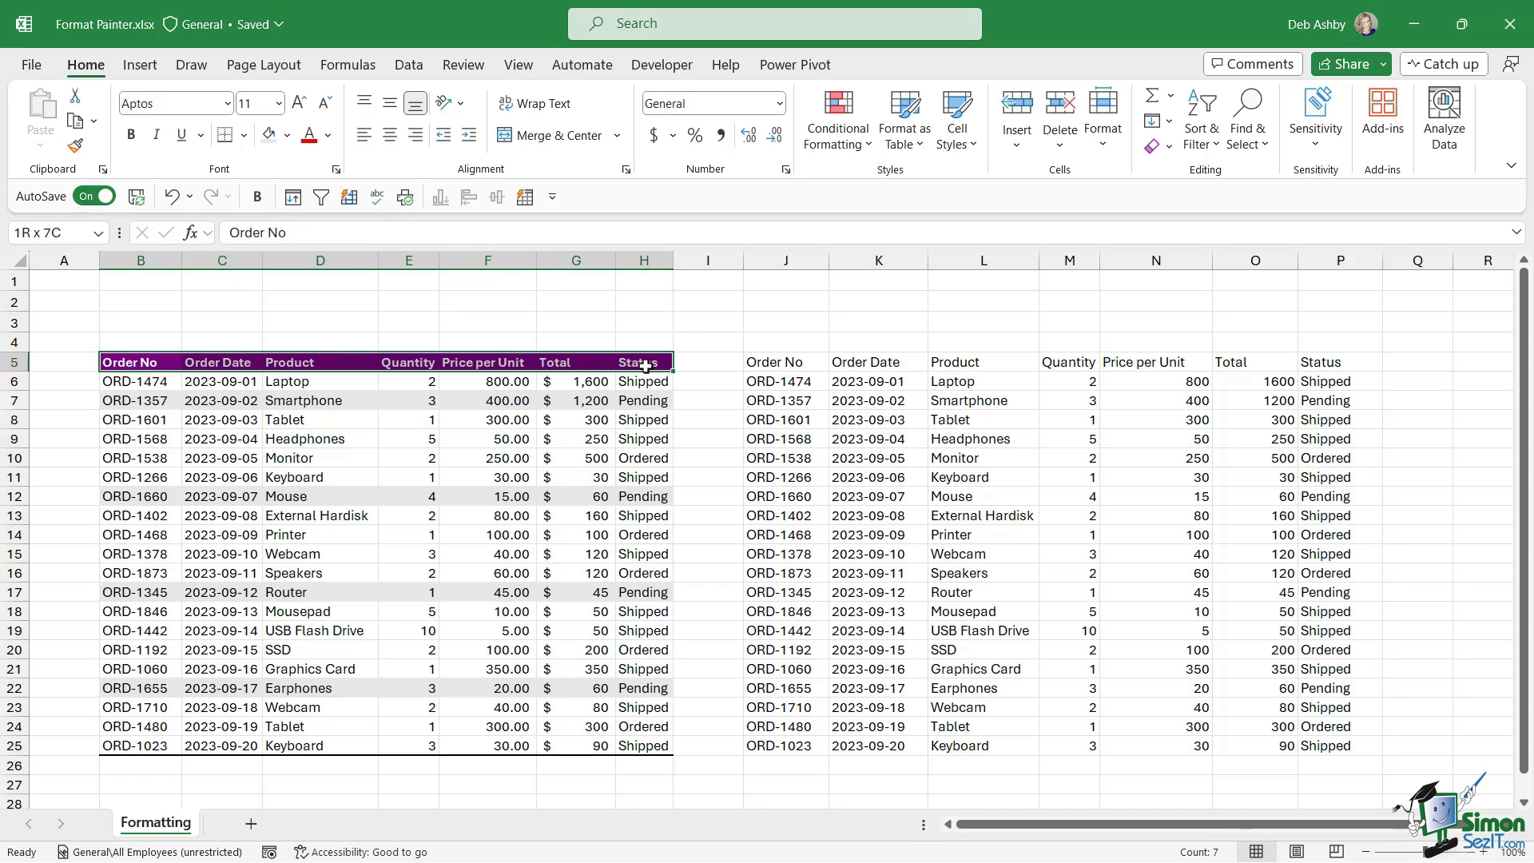
pyautogui.moveTo(775, 362); pyautogui.dragTo(1282, 365)
pyautogui.click(976, 458)
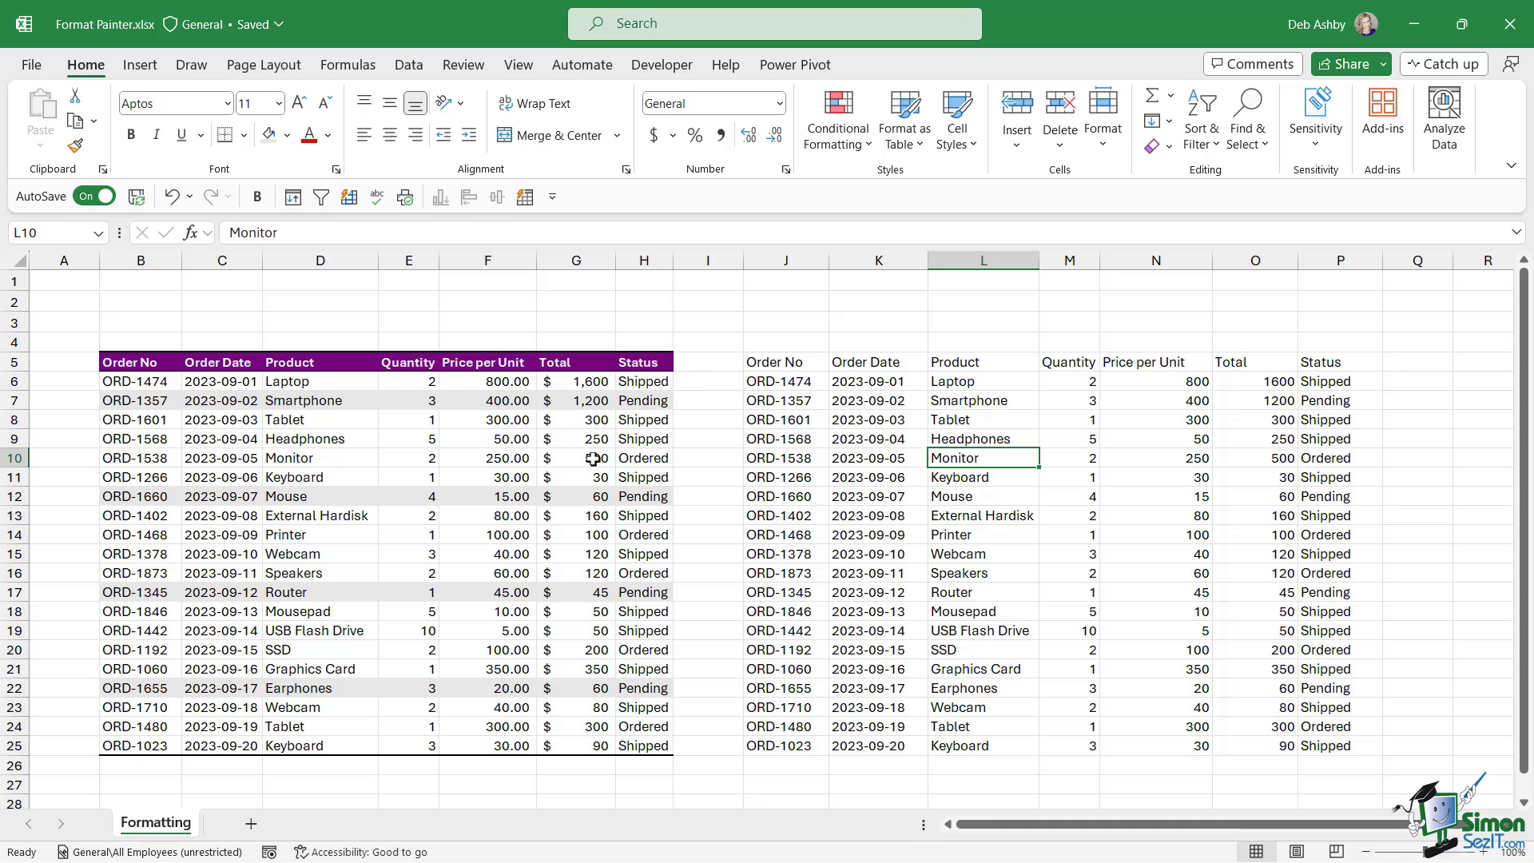
pyautogui.click(122, 362)
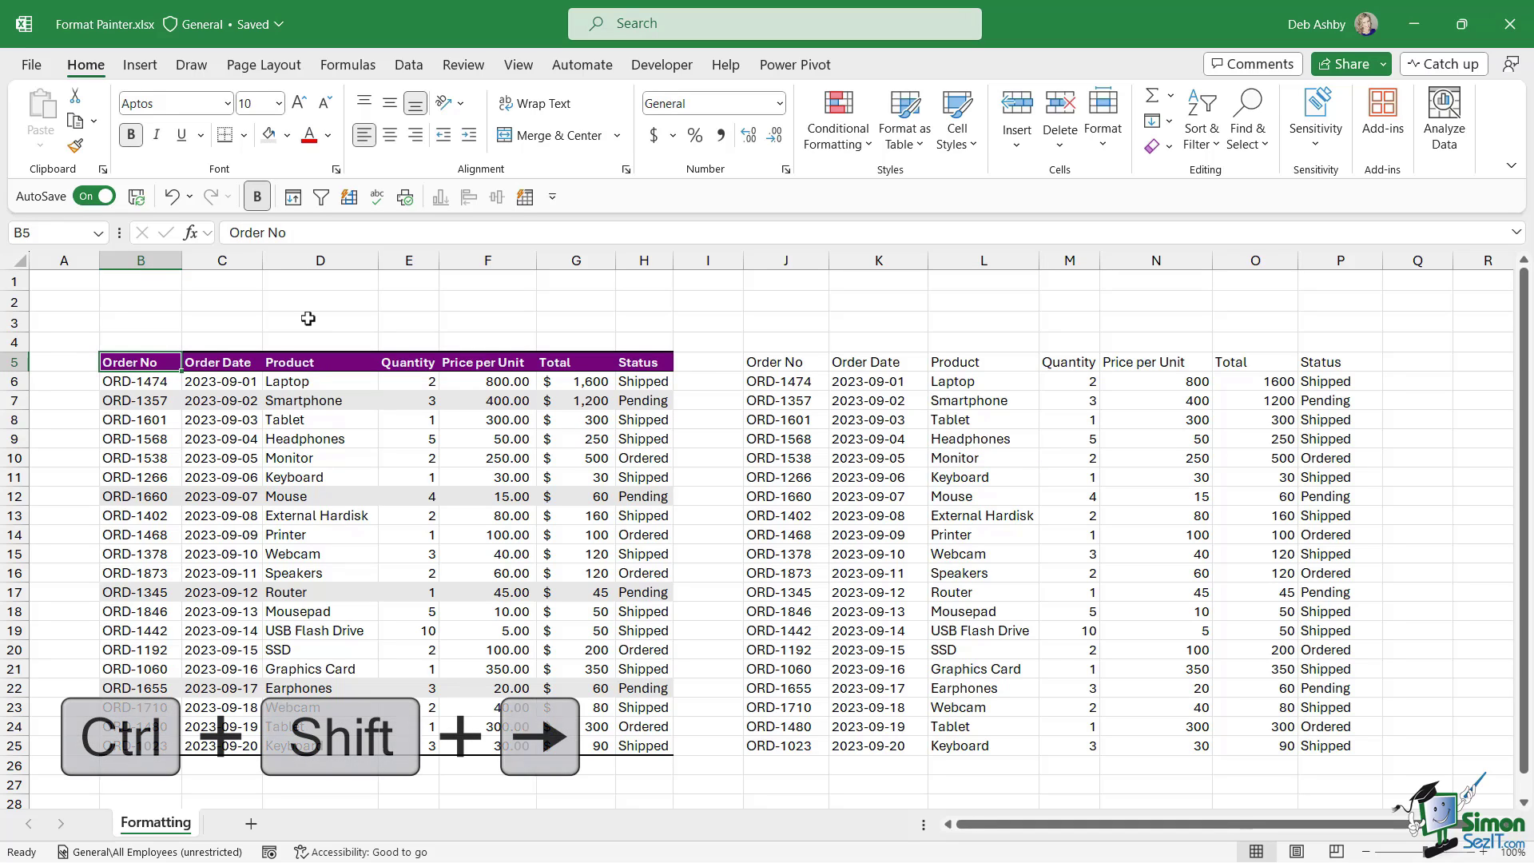
pyautogui.hotkey('ctrl', 'shift', 'Right')
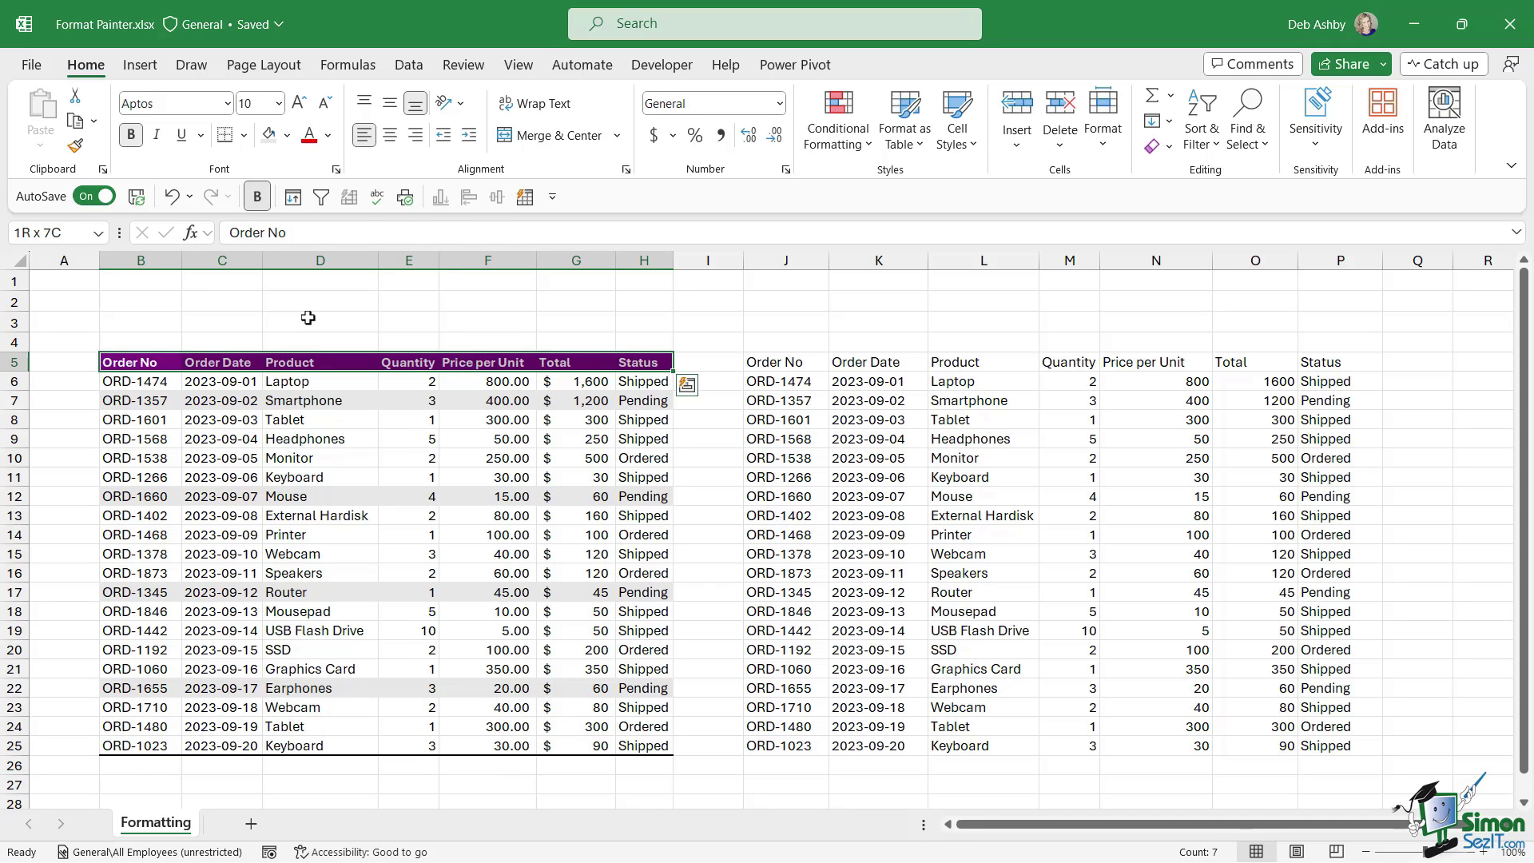
pyautogui.click(78, 149)
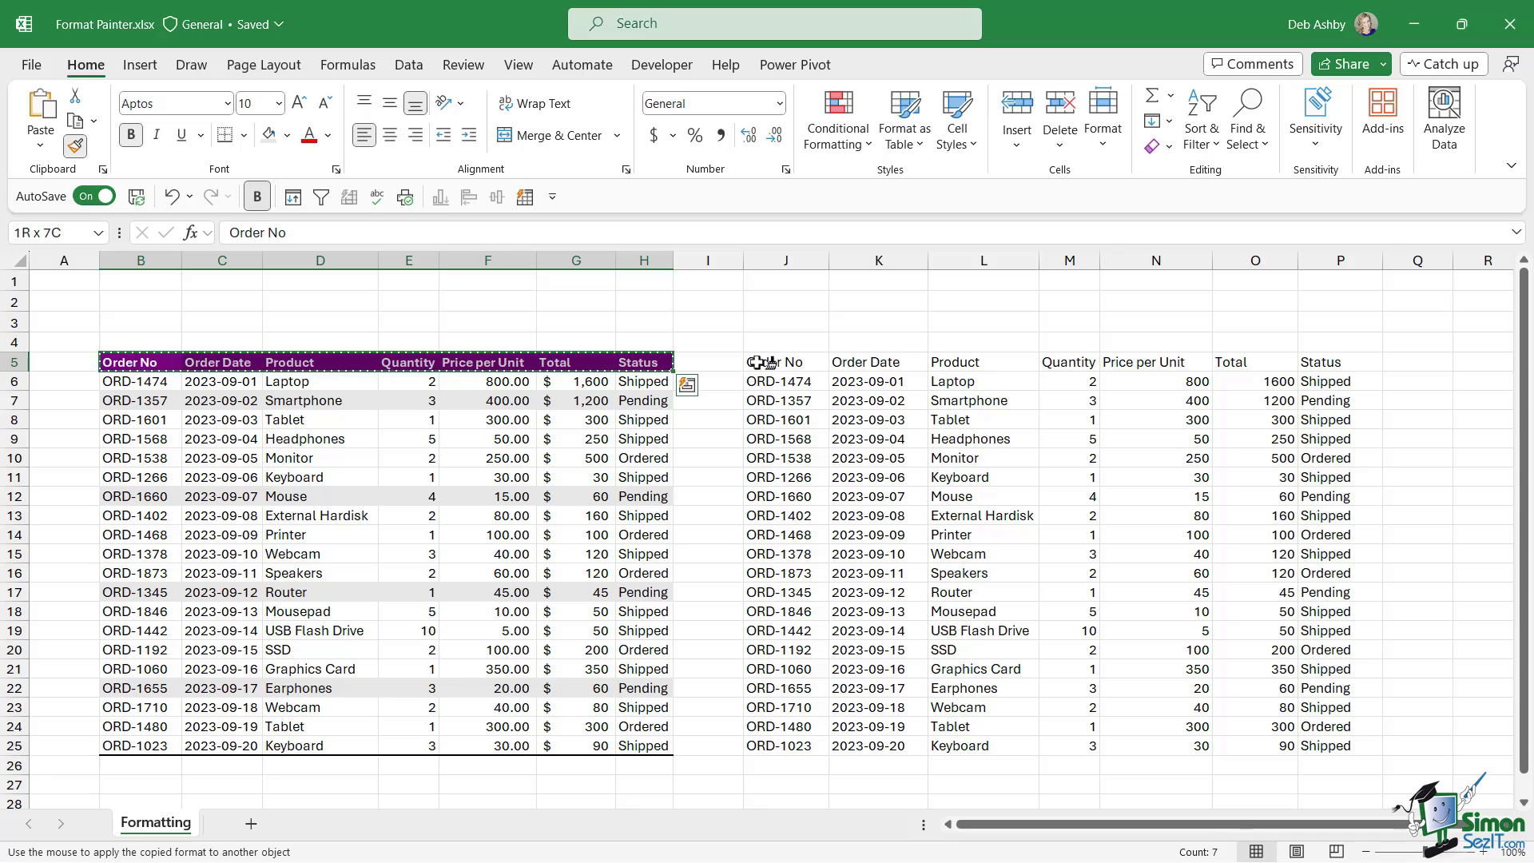
pyautogui.moveTo(757, 363); pyautogui.dragTo(1347, 364)
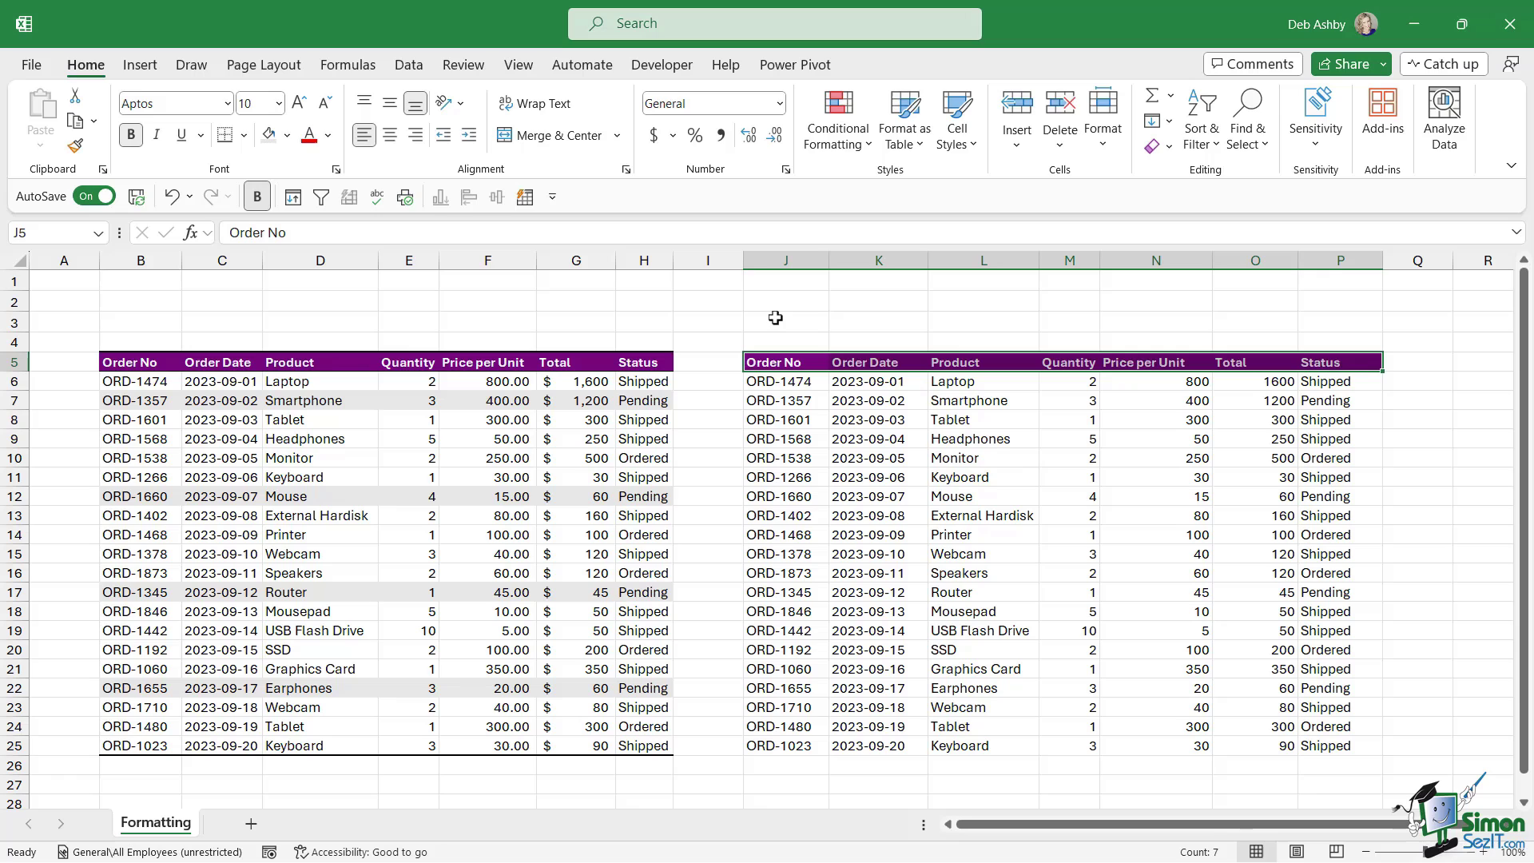
pyautogui.click(897, 520)
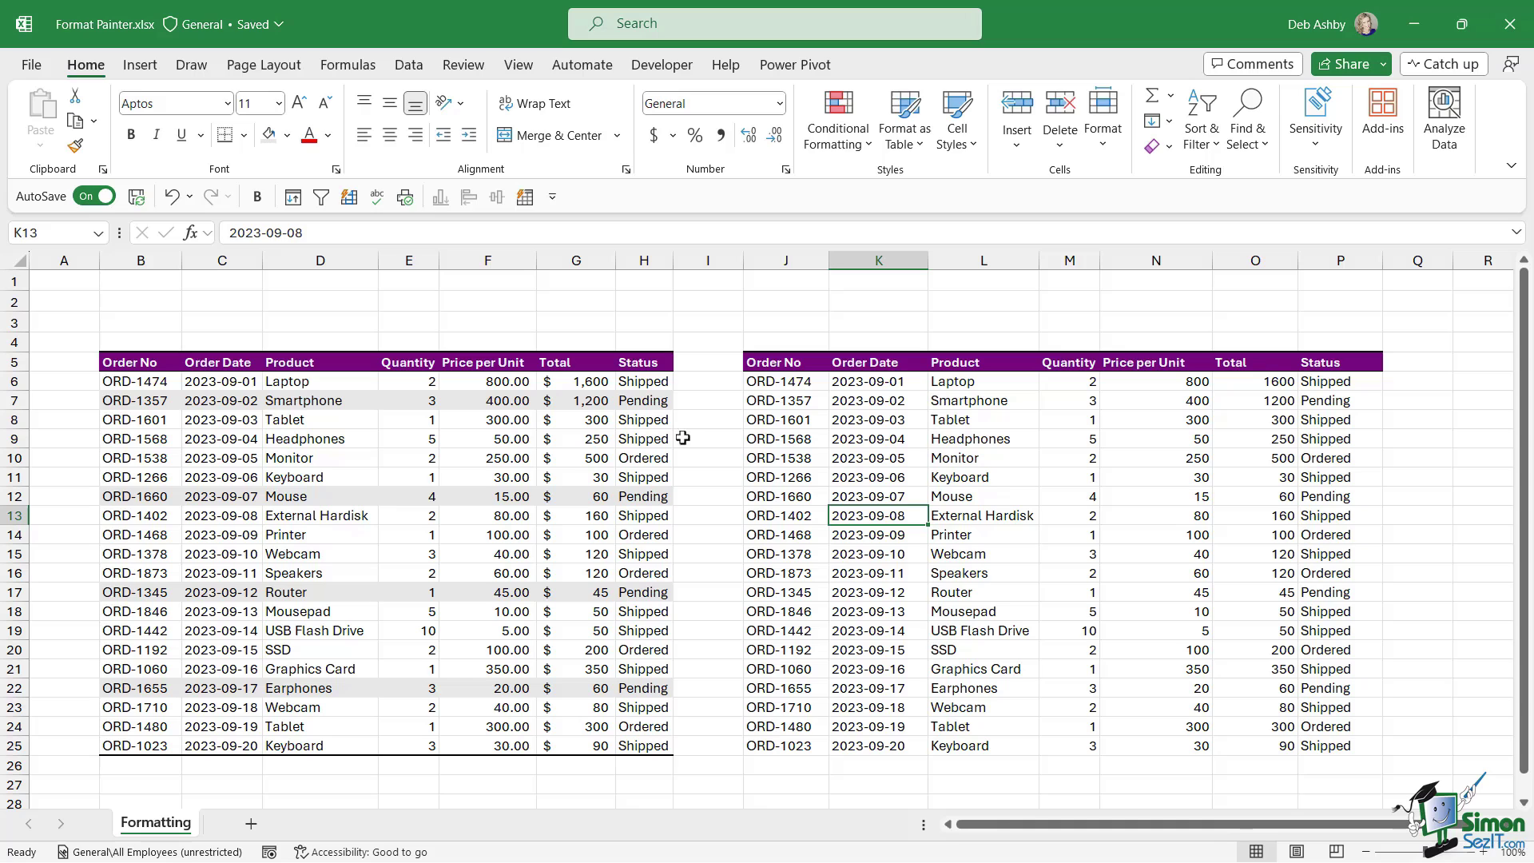
# - Copy the left table's grey Pending row 7 formatting onto J7:P7
pyautogui.moveTo(124, 402); pyautogui.dragTo(631, 401)
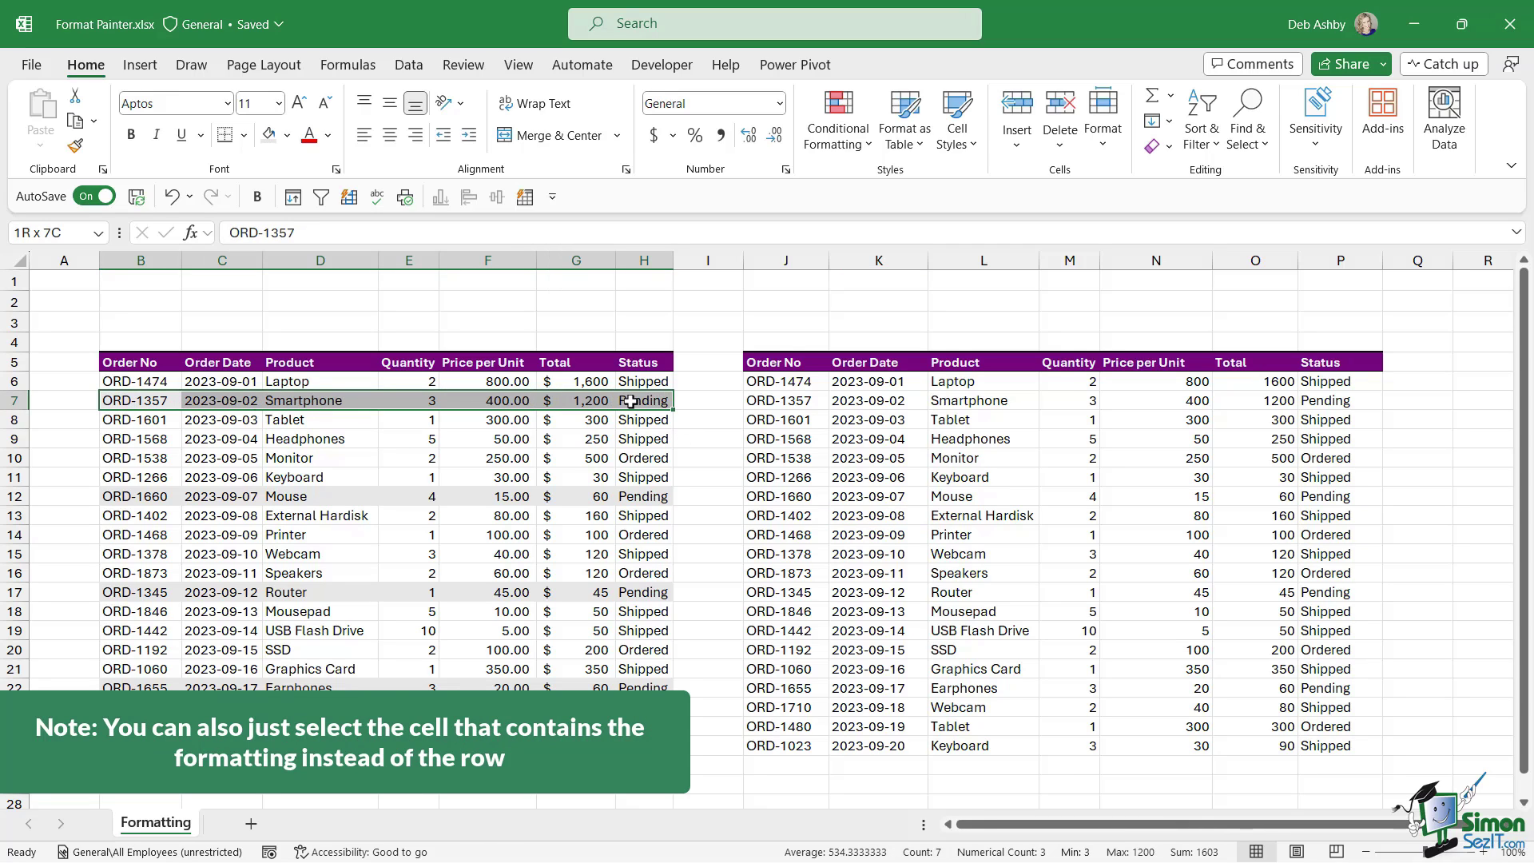
pyautogui.click(75, 146)
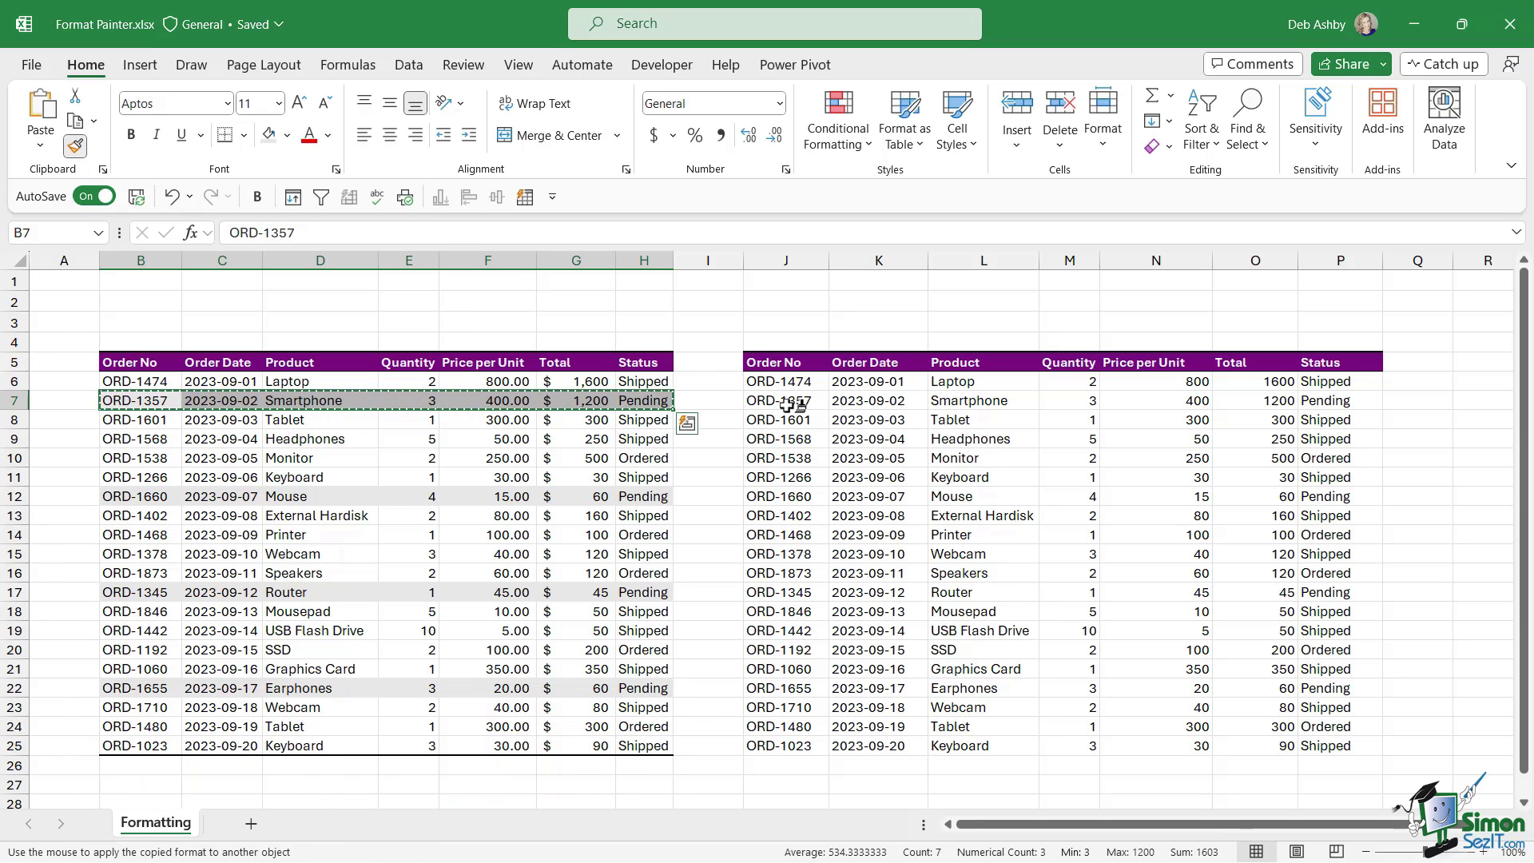
pyautogui.moveTo(755, 401); pyautogui.dragTo(1350, 405)
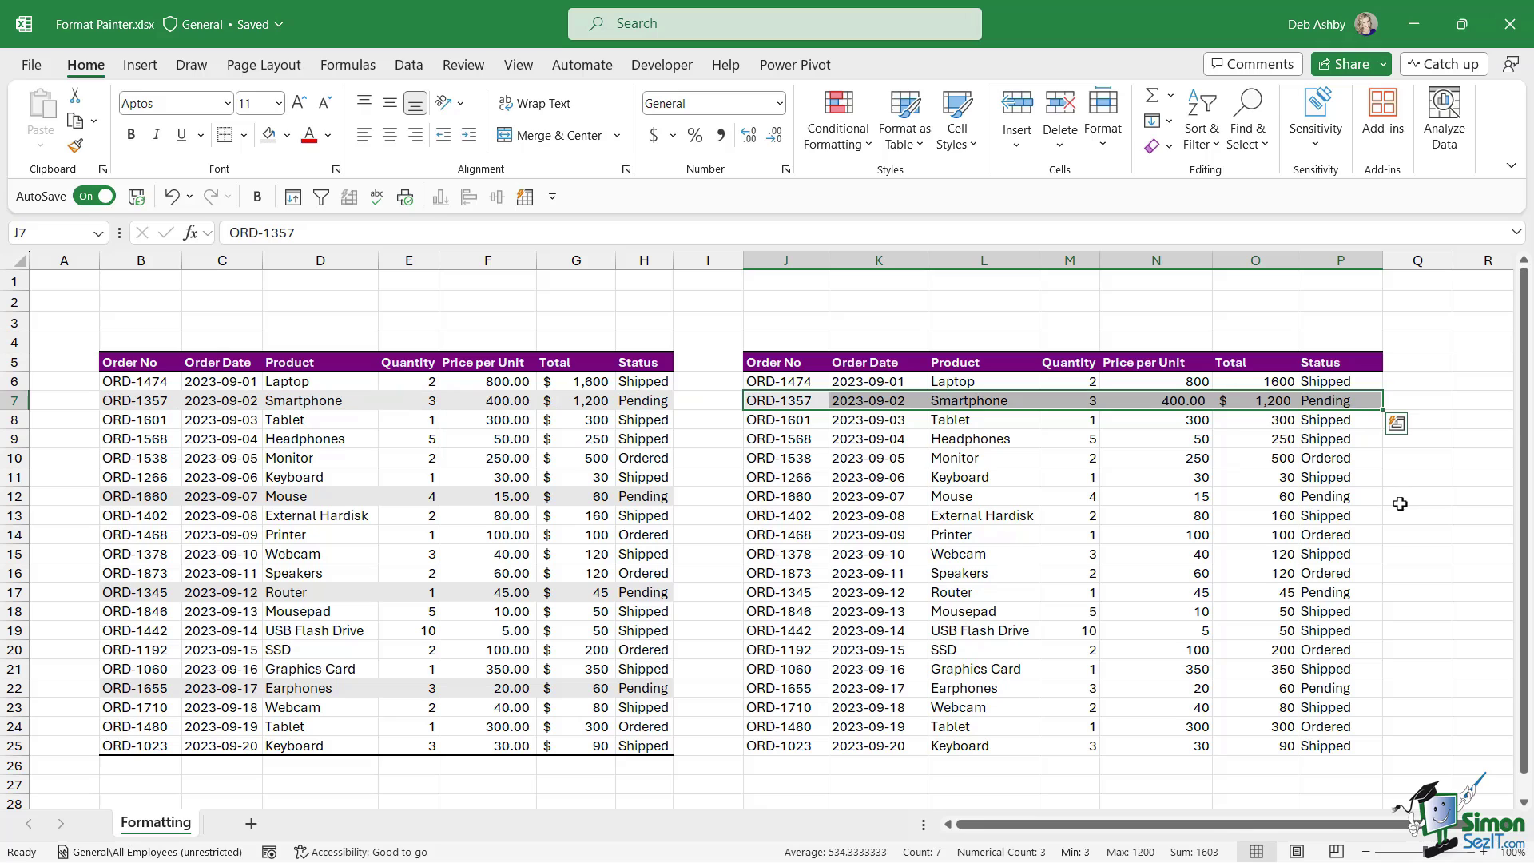
pyautogui.moveTo(759, 402); pyautogui.dragTo(1289, 402)
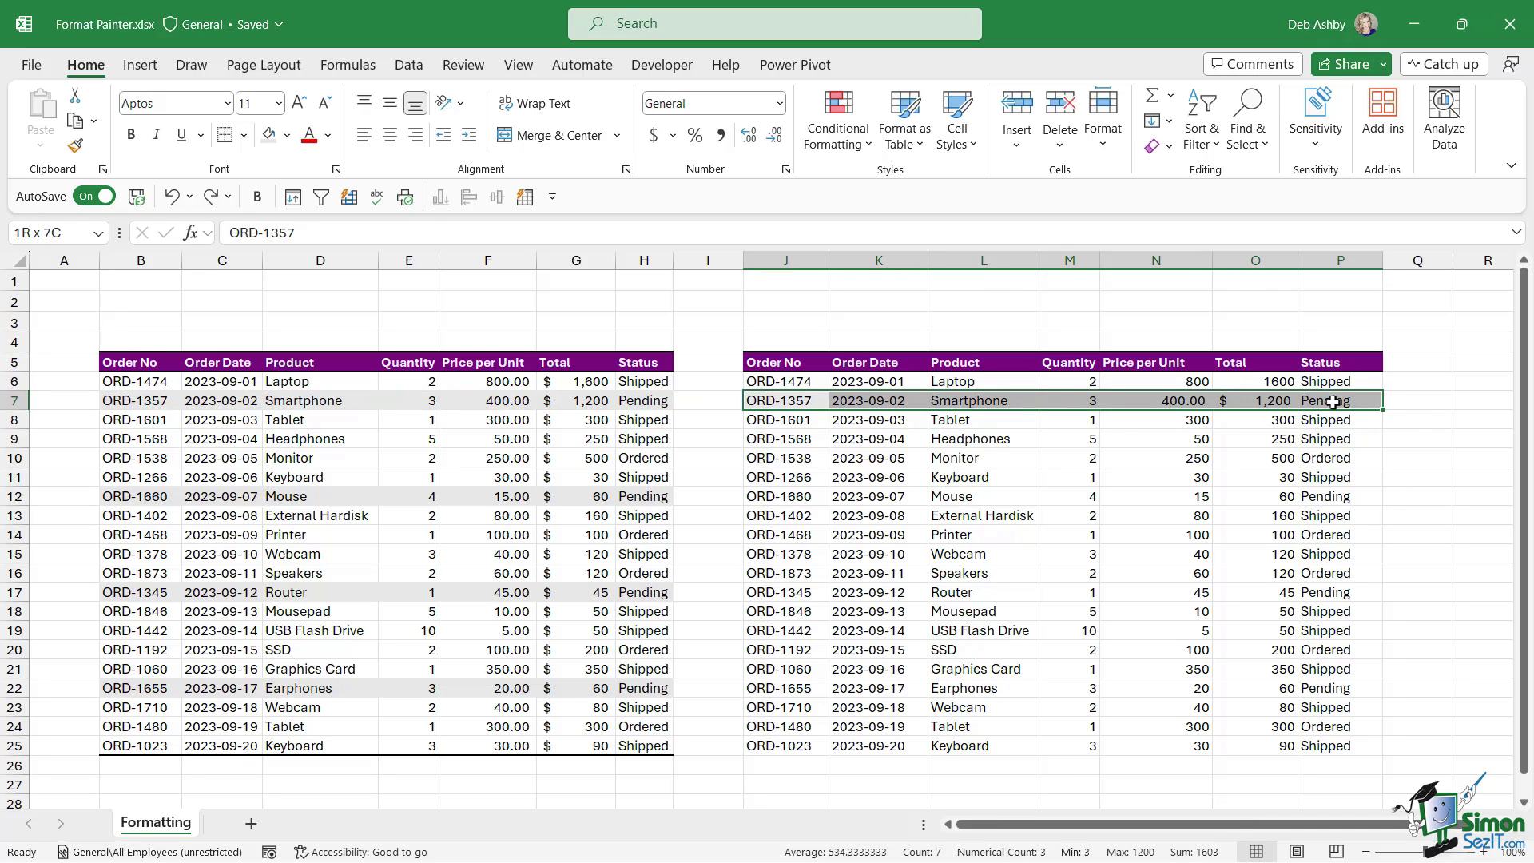
pyautogui.moveTo(1333, 402); pyautogui.dragTo(1333, 402)
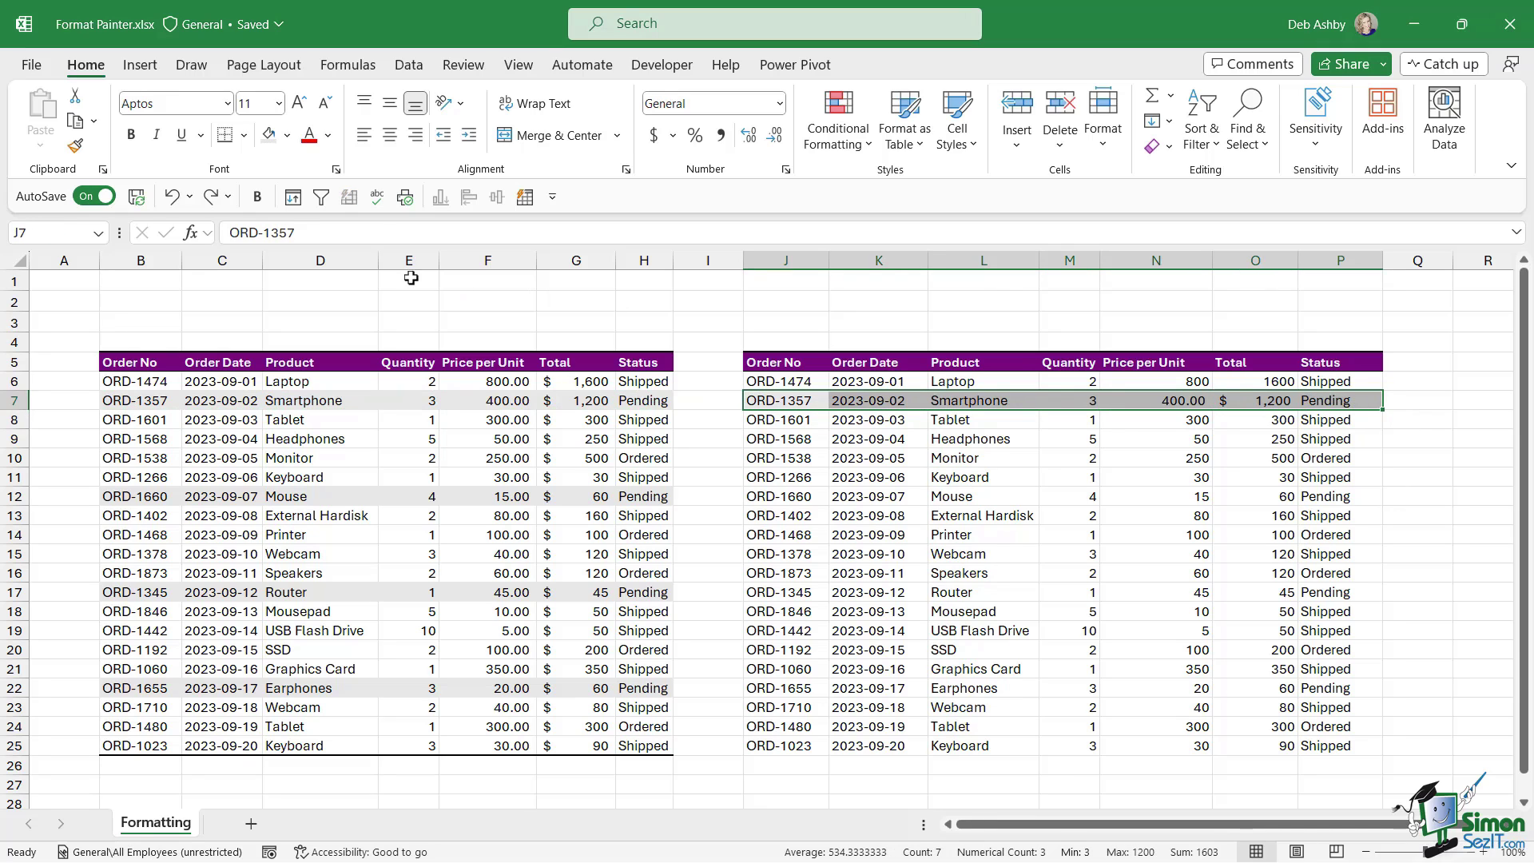
# - Apply the same grey shading to the right table's Pending rows 12, 17 and 22
pyautogui.click(77, 147)
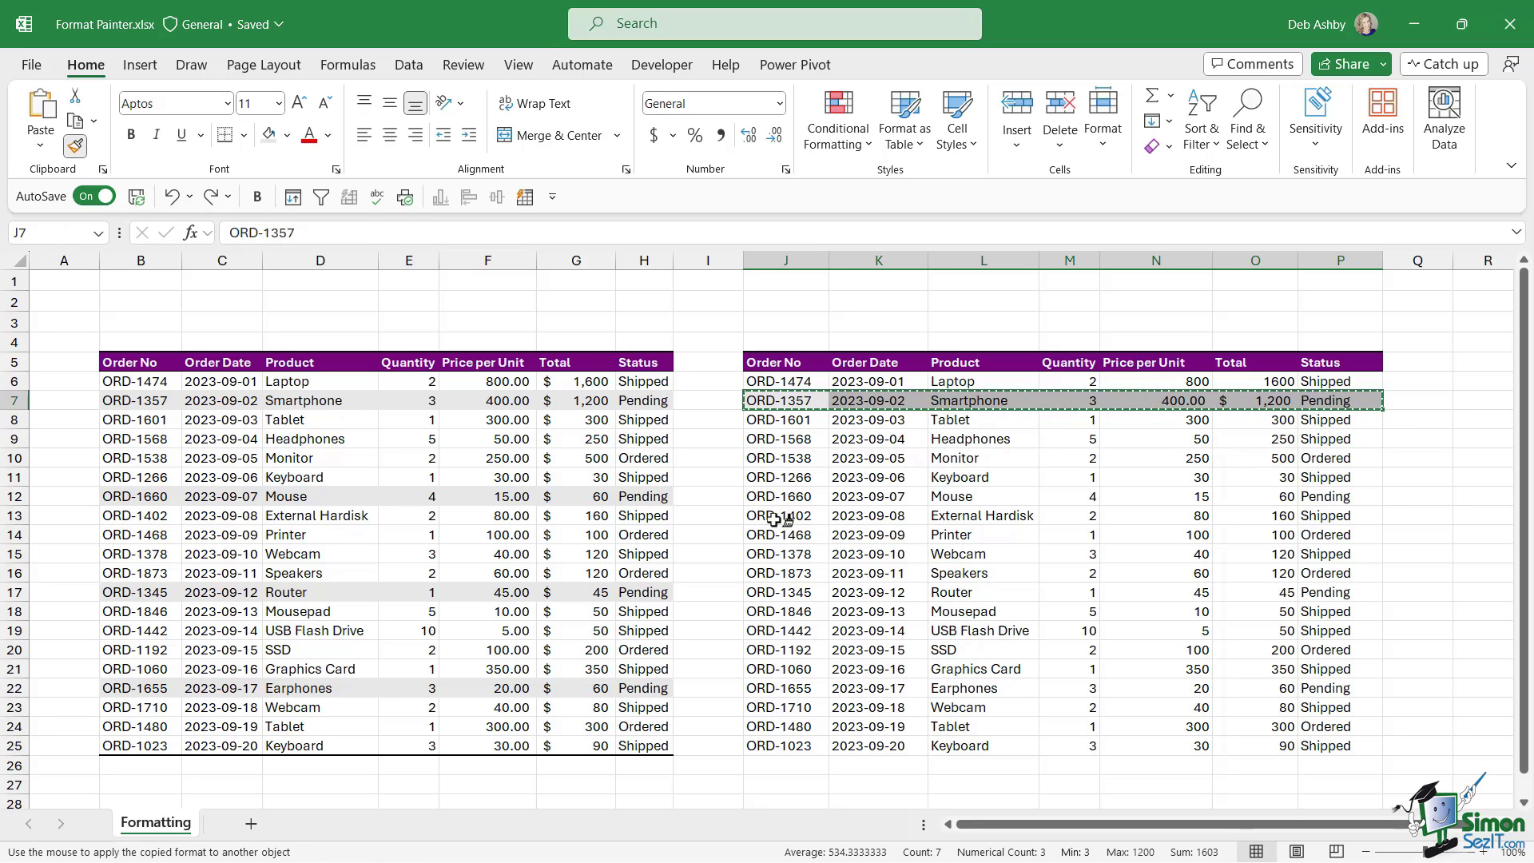
pyautogui.moveTo(758, 497); pyautogui.dragTo(1343, 497)
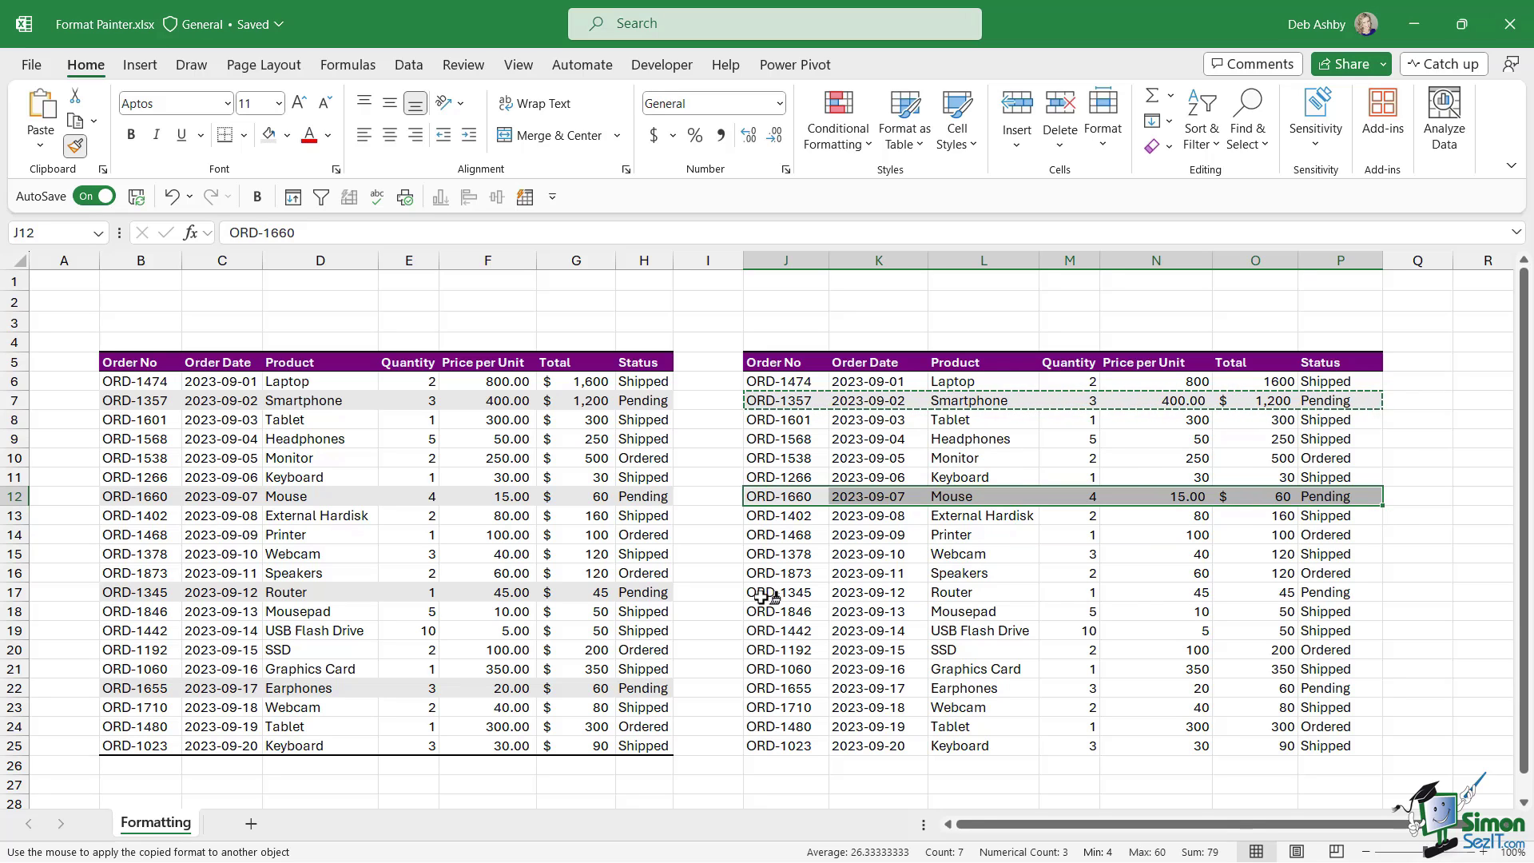
pyautogui.moveTo(767, 593); pyautogui.dragTo(1364, 591)
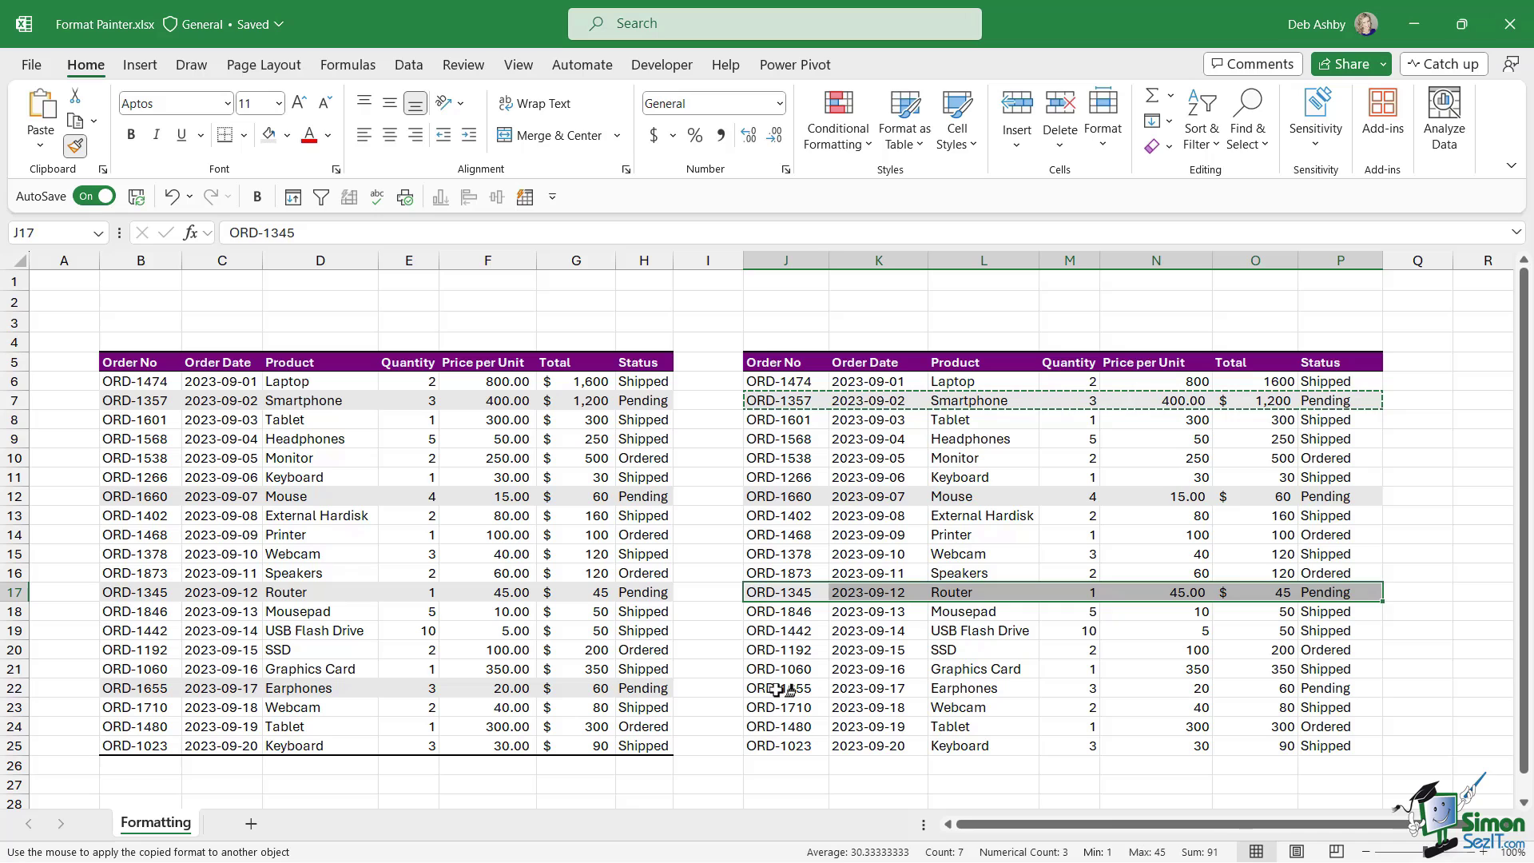
pyautogui.moveTo(777, 688); pyautogui.dragTo(1352, 686)
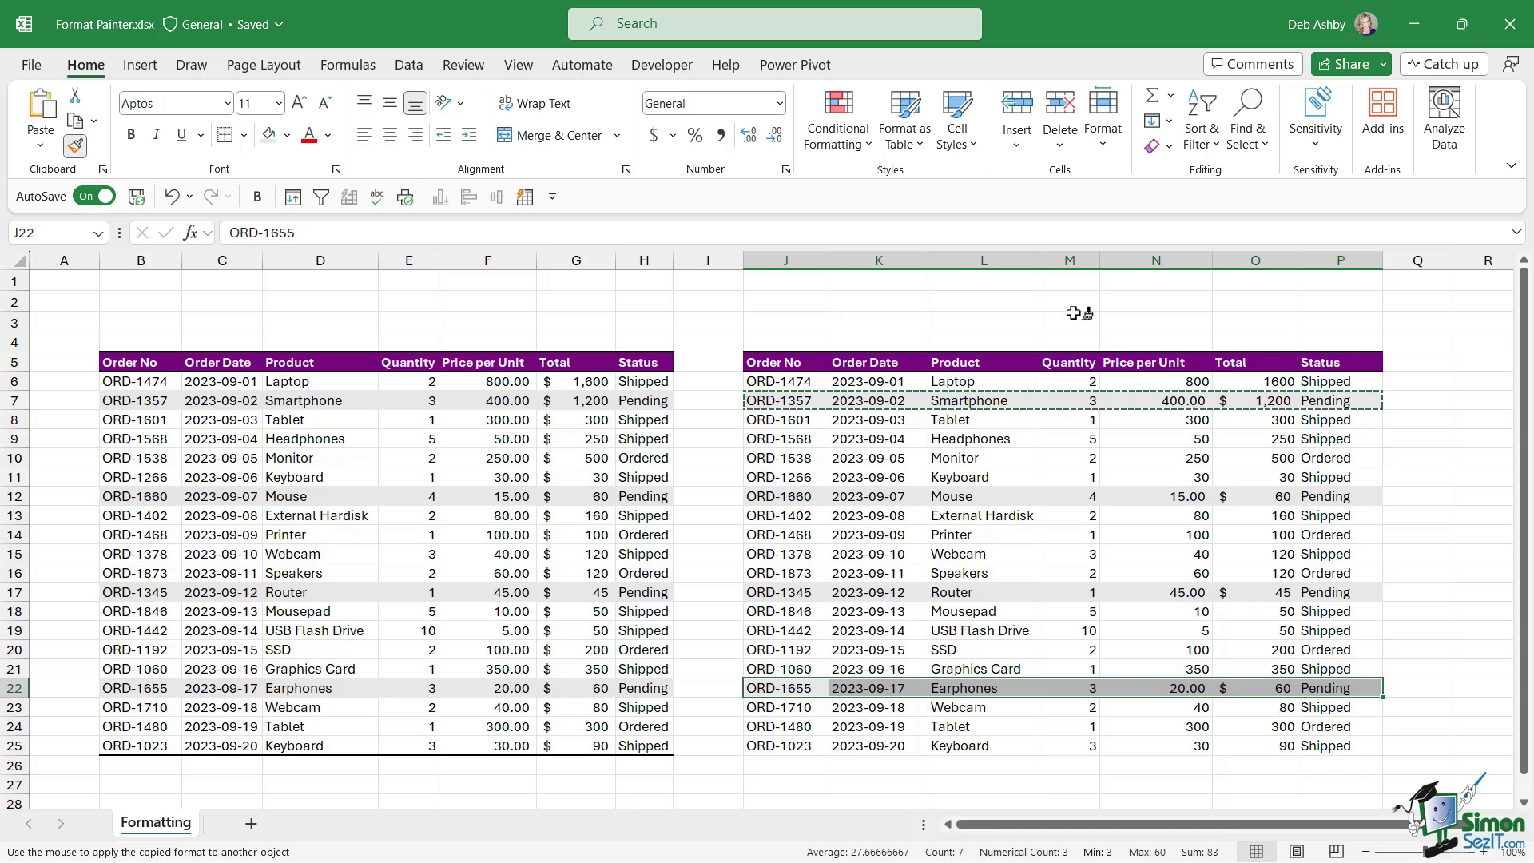
pyautogui.press('Escape')
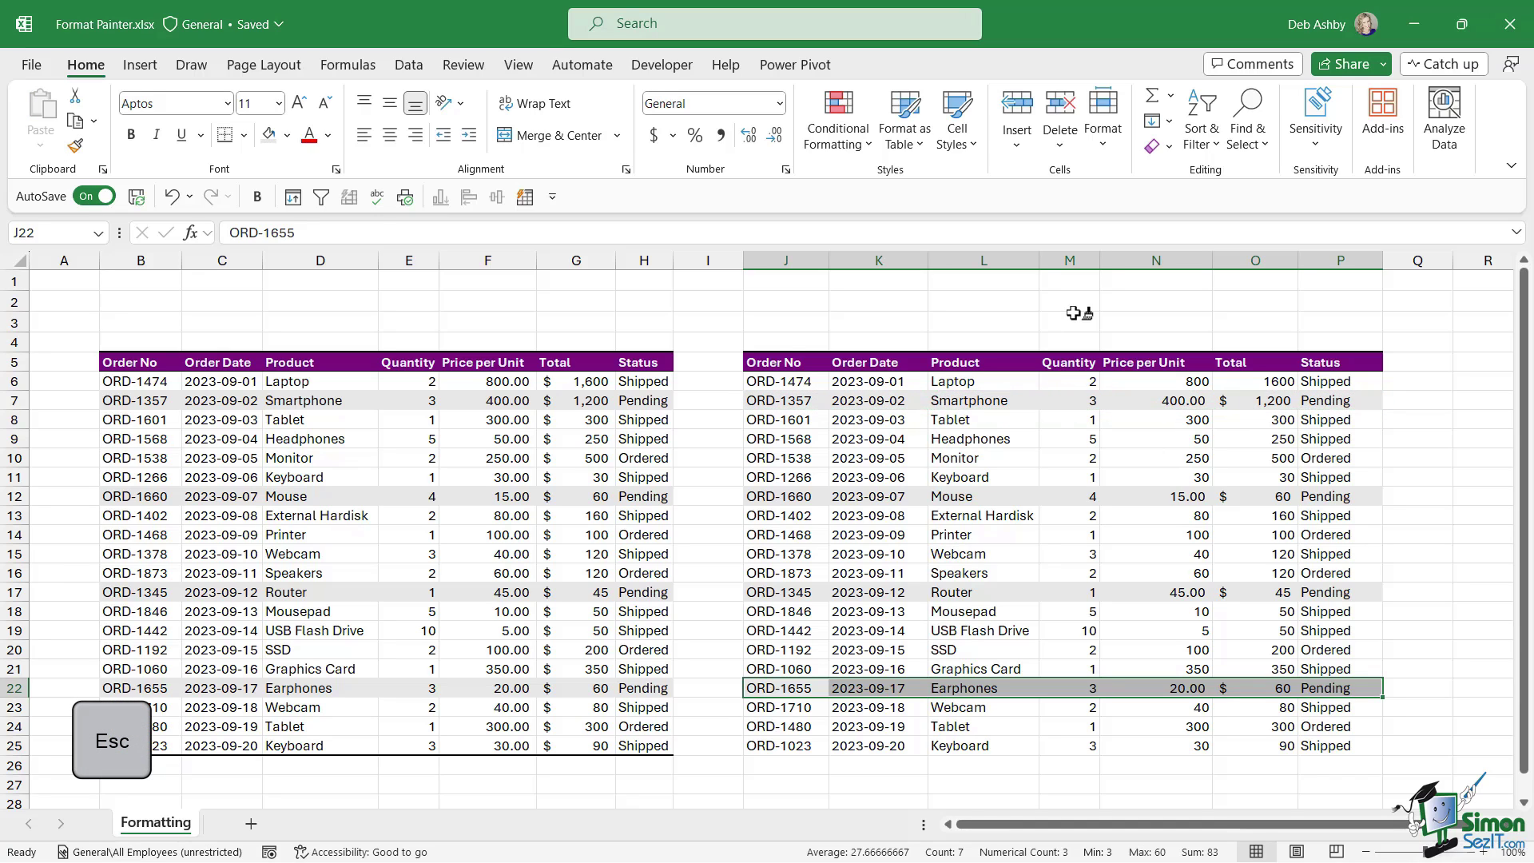
pyautogui.click(1485, 516)
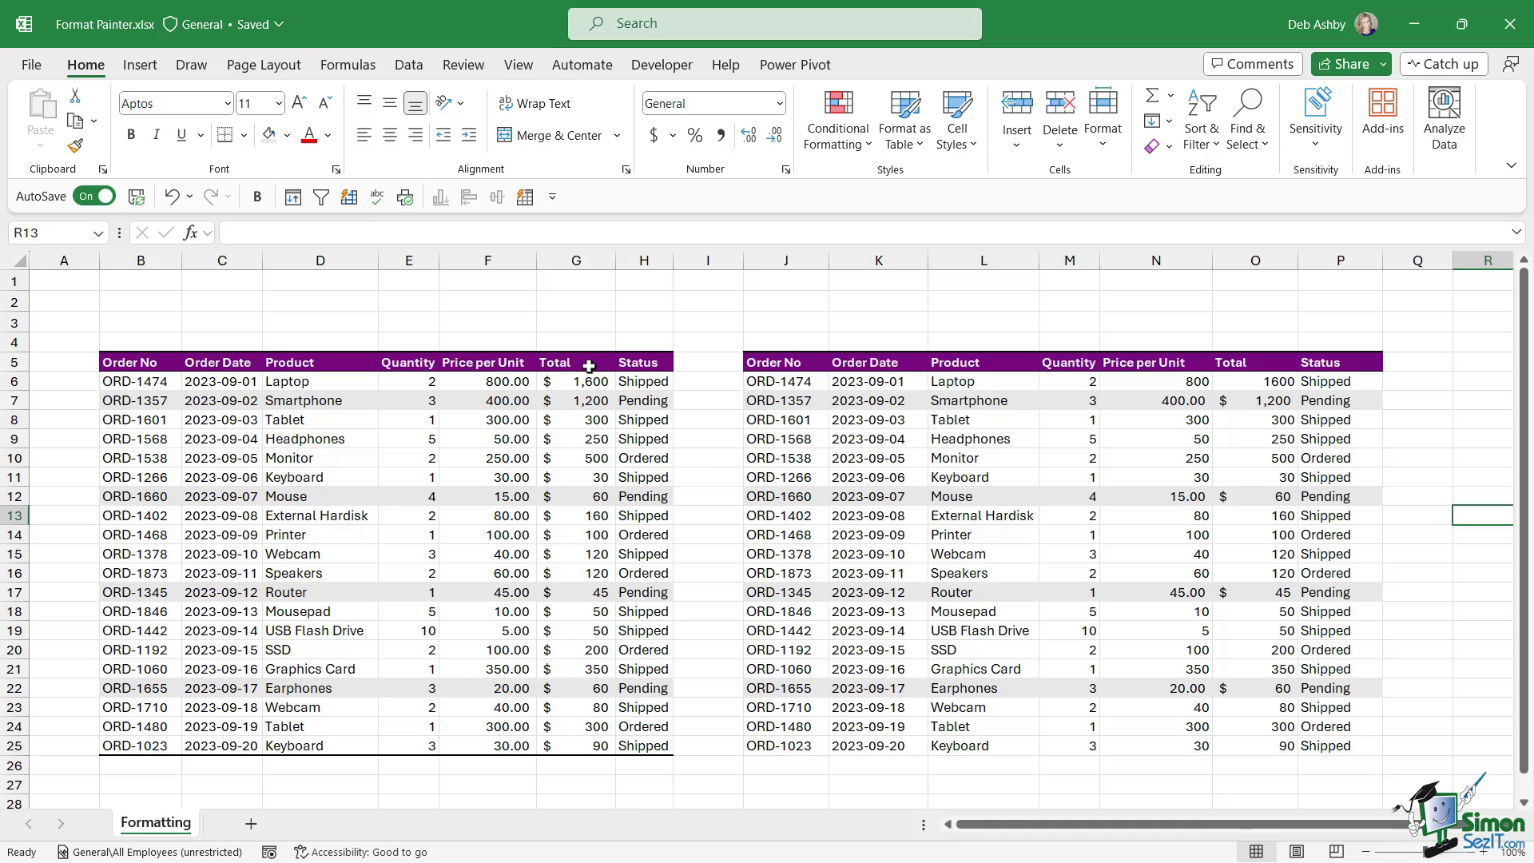
# - Copy the dollar currency format of Total G6:G25 onto O6:O25
pyautogui.click(576, 401)
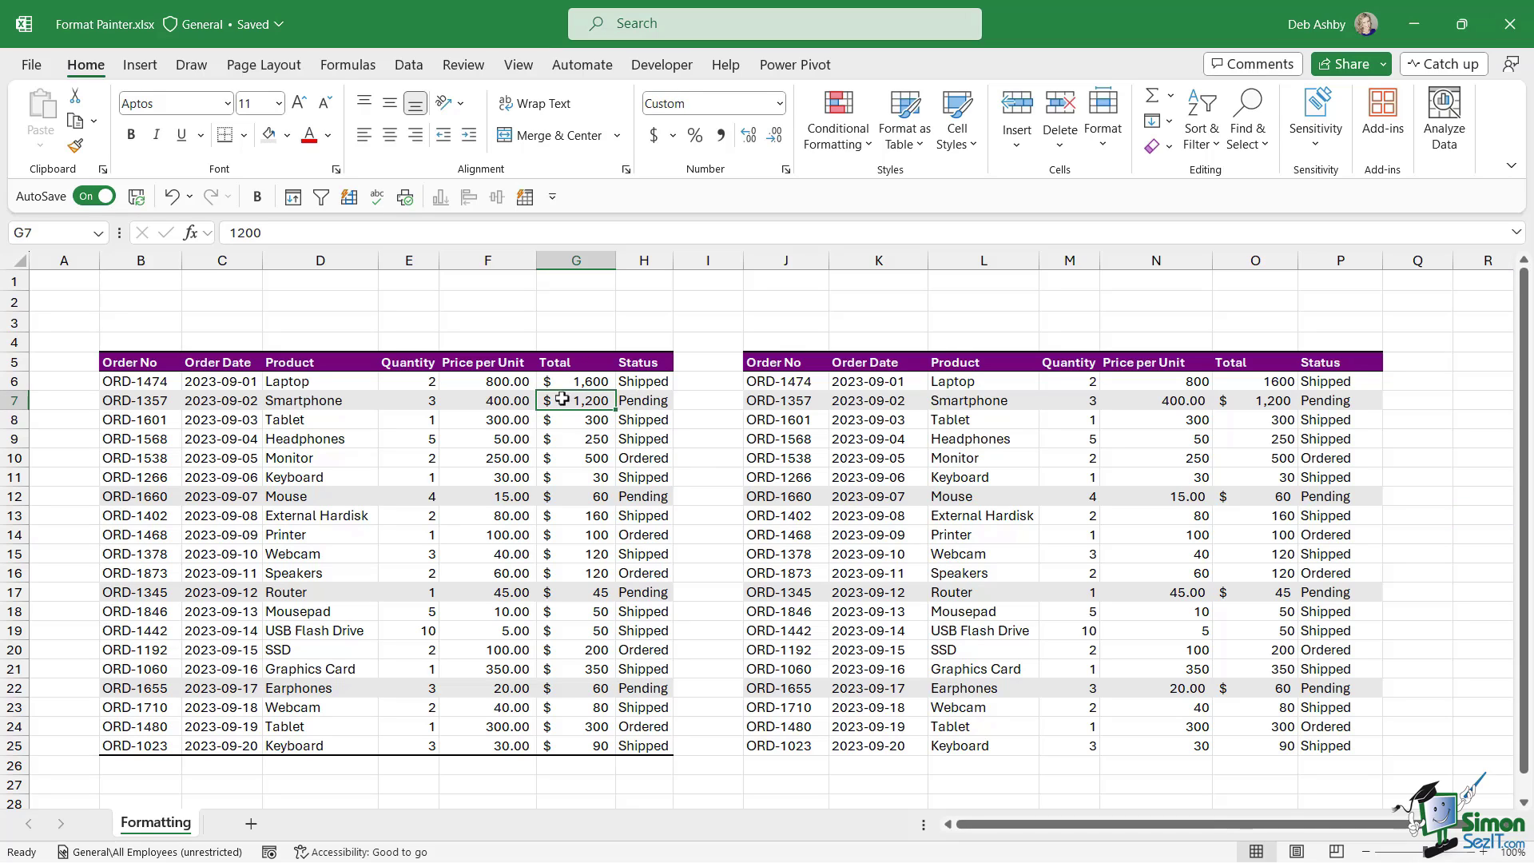
pyautogui.click(1262, 401)
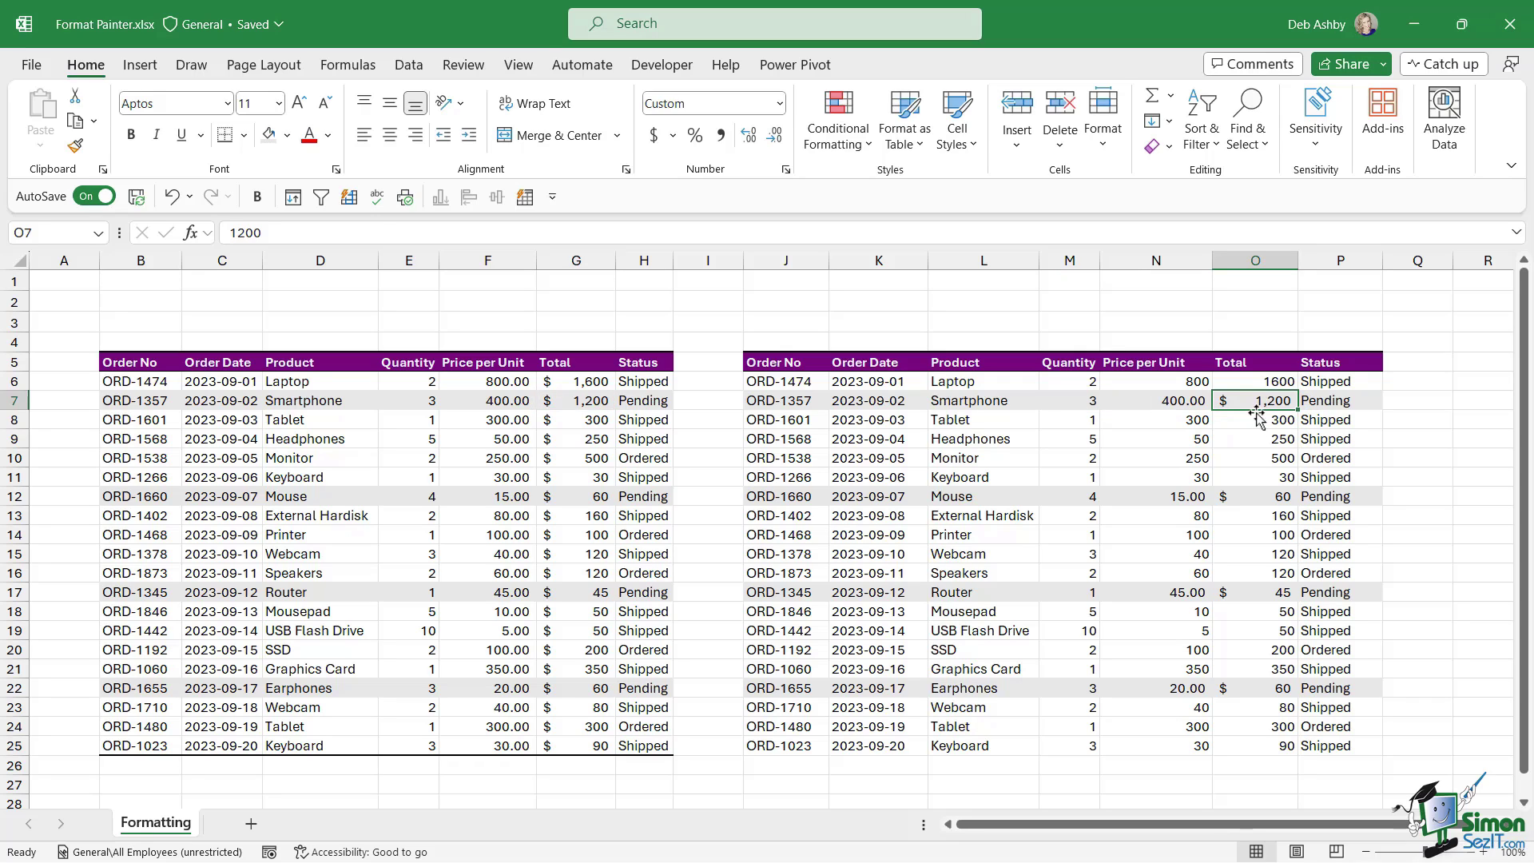
pyautogui.click(1313, 464)
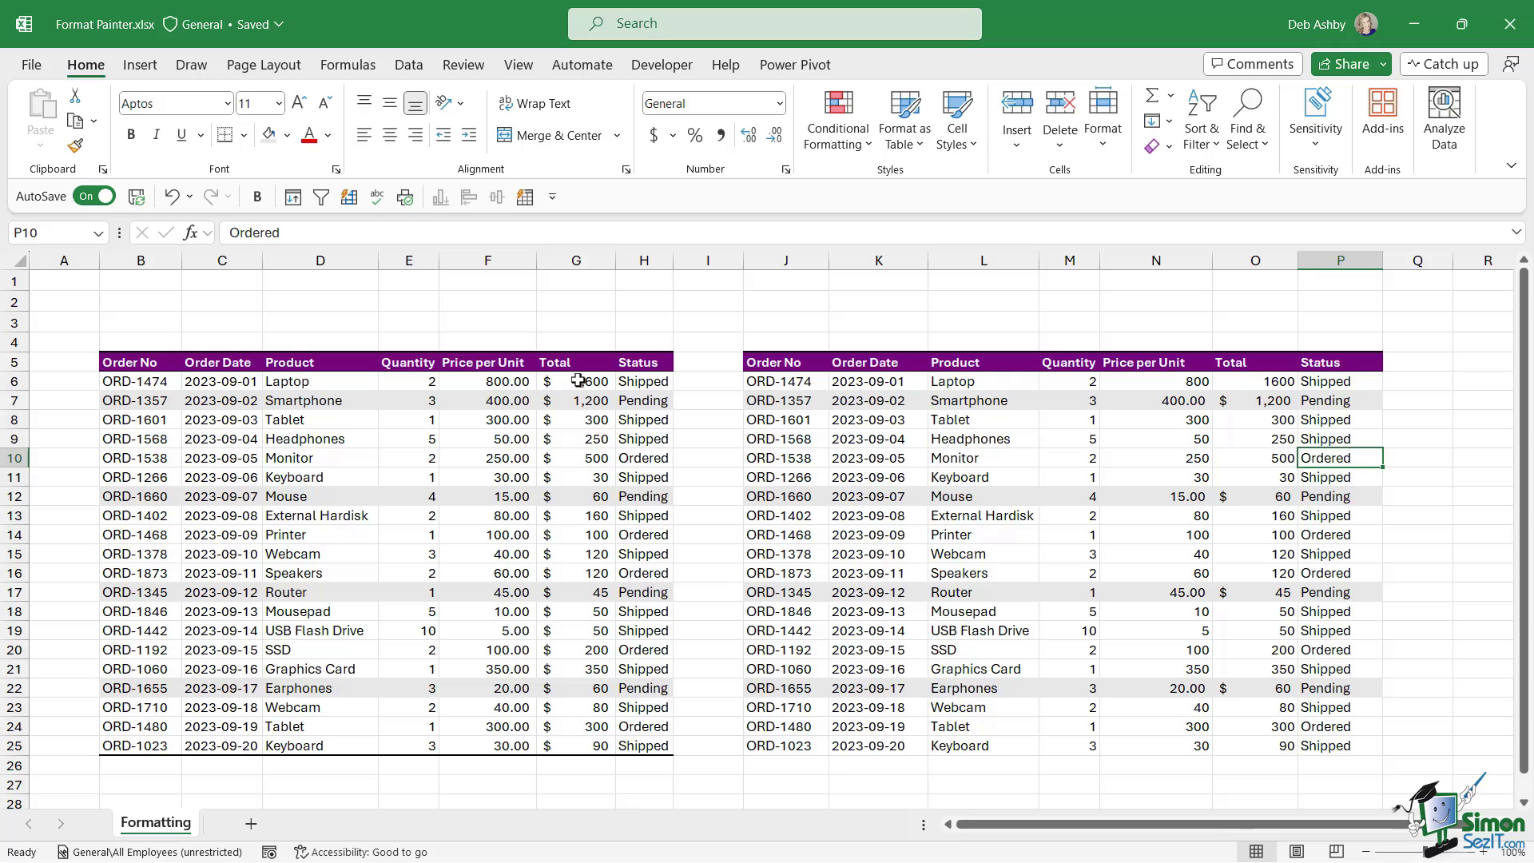
pyautogui.moveTo(578, 381); pyautogui.dragTo(574, 751)
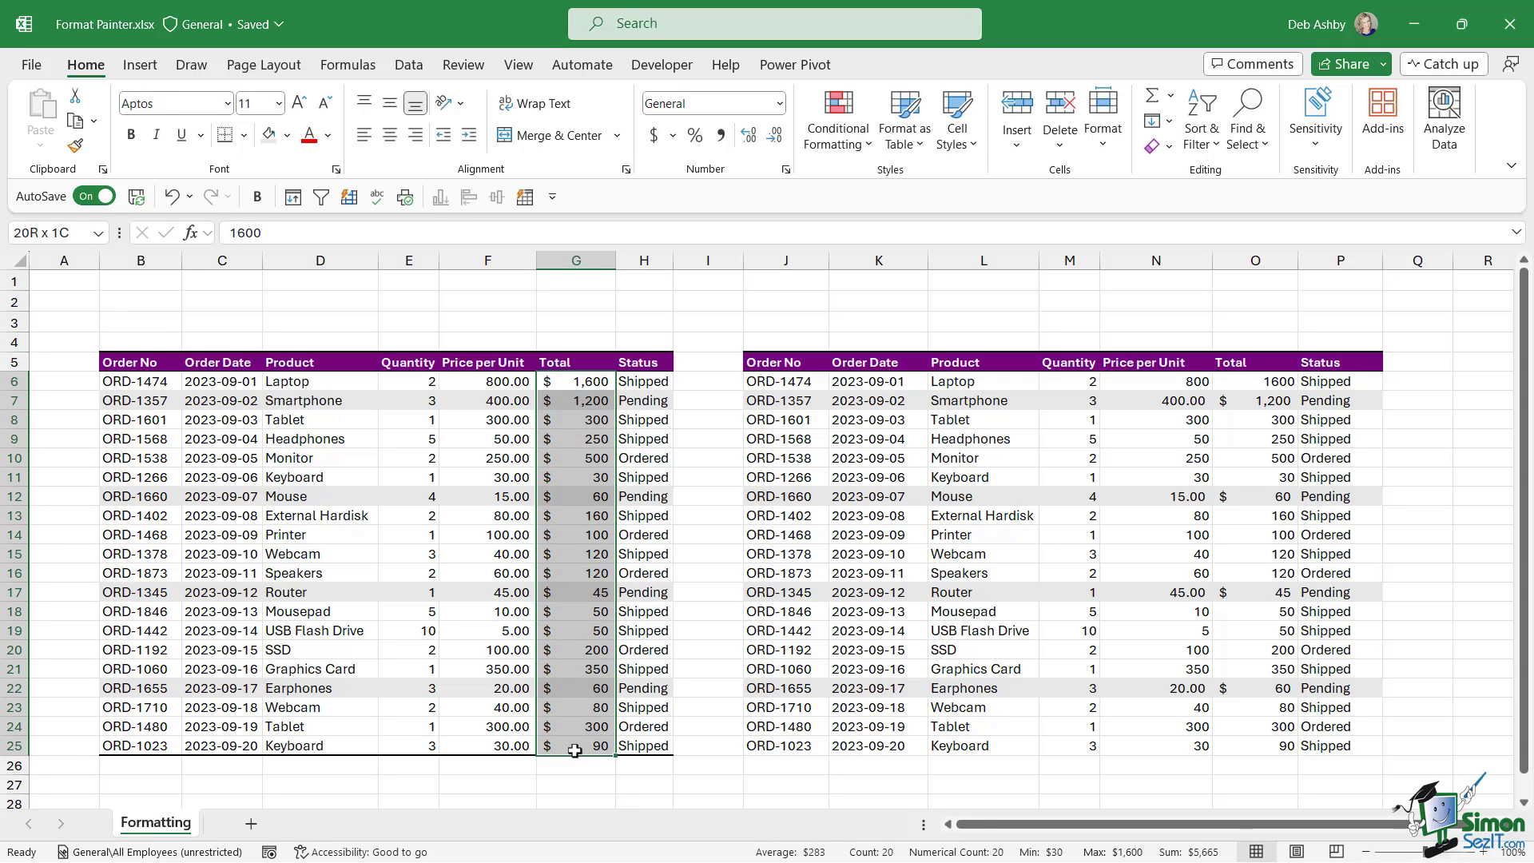
pyautogui.click(76, 146)
pyautogui.moveTo(1263, 382); pyautogui.dragTo(1249, 748)
pyautogui.click(1483, 496)
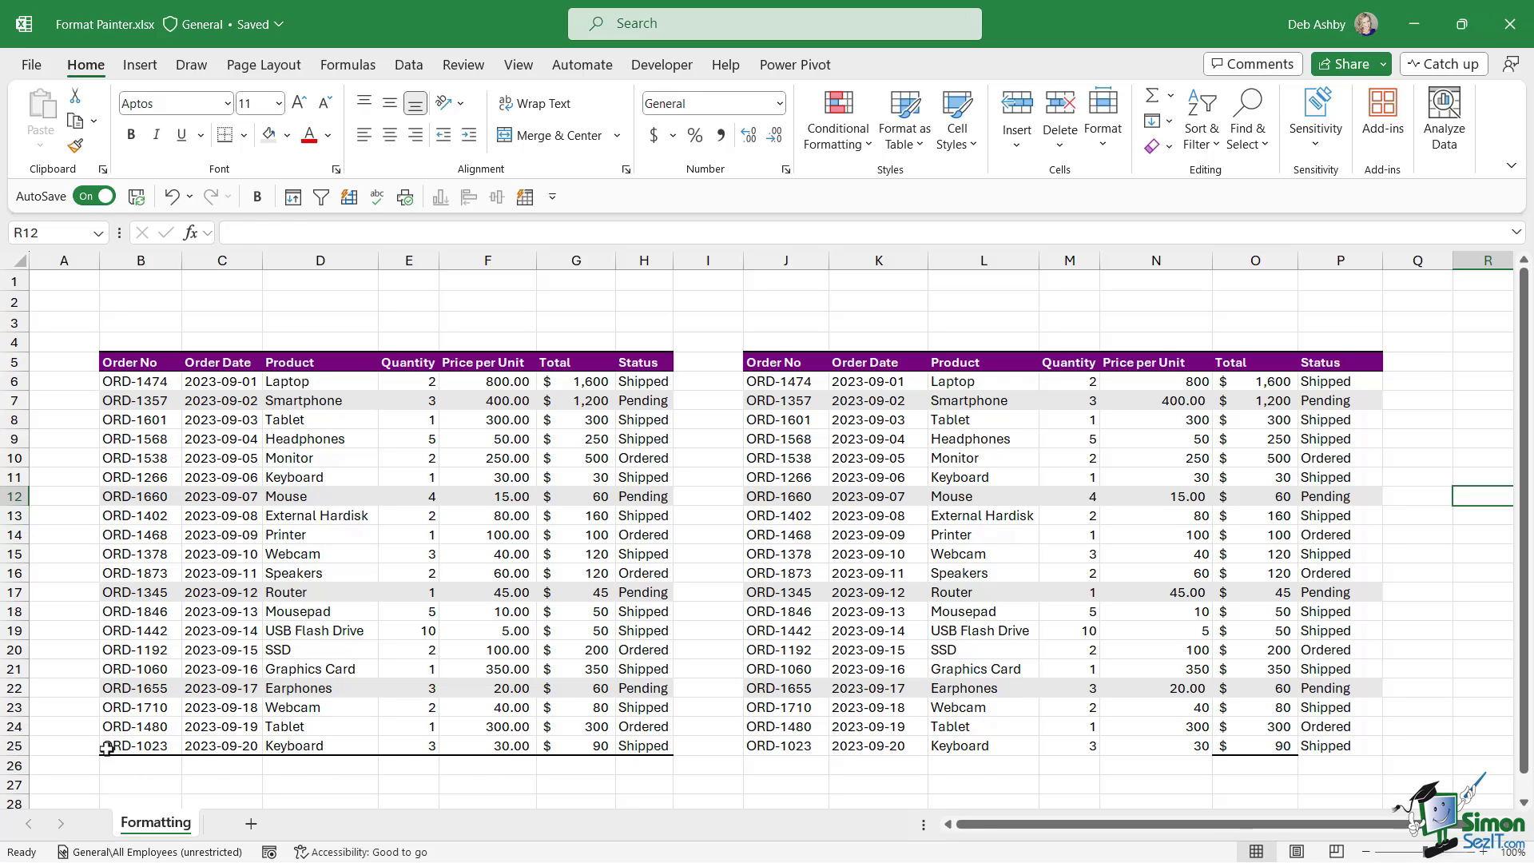
# - Copy the bottom border of the left row B25:H25 onto J25:P25
pyautogui.moveTo(106, 749); pyautogui.dragTo(639, 749)
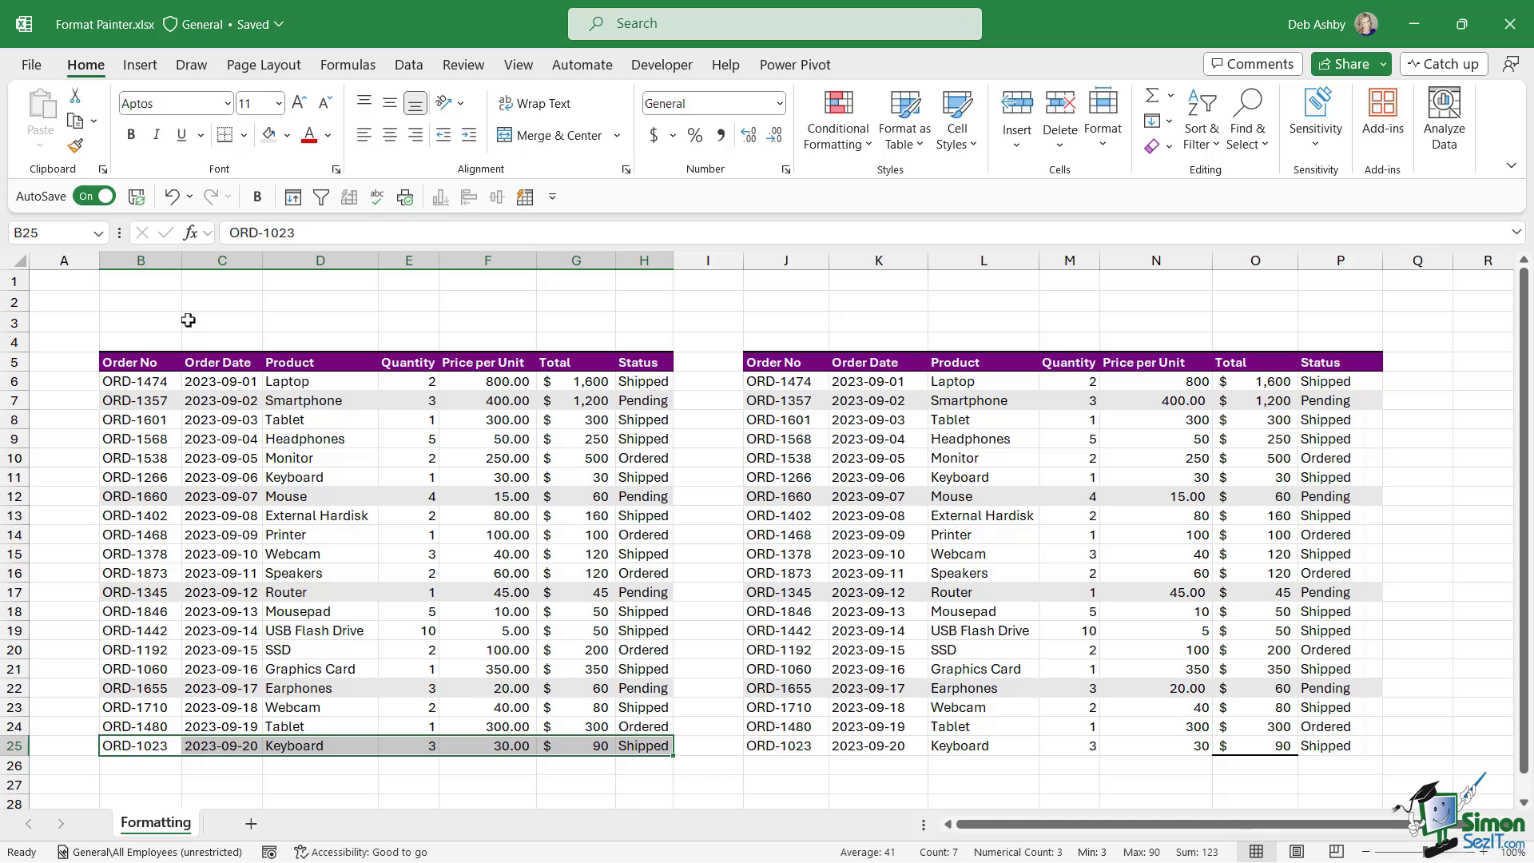
pyautogui.click(75, 145)
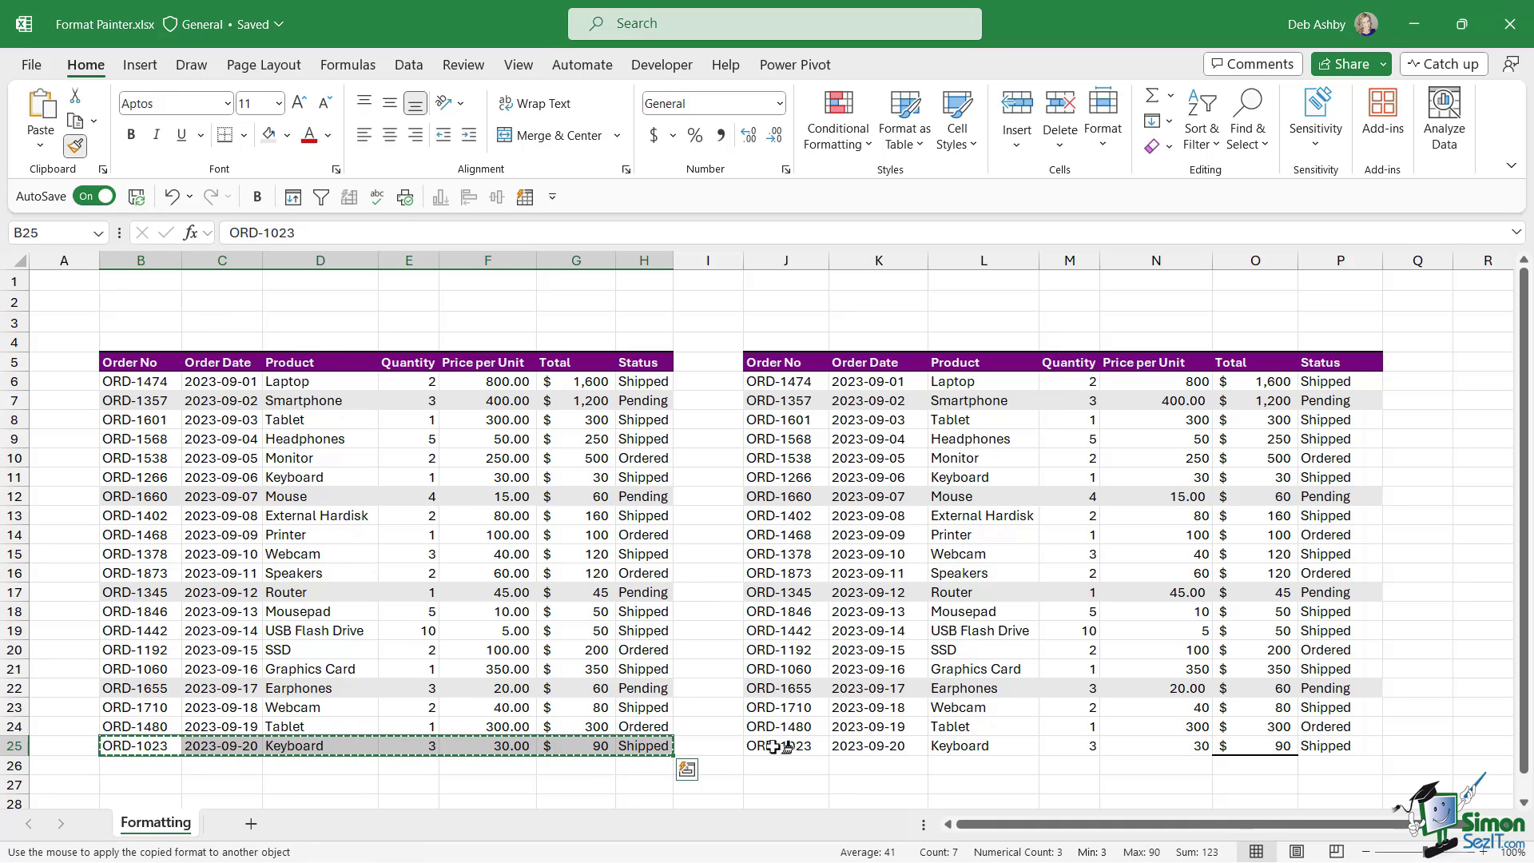
pyautogui.moveTo(774, 747); pyautogui.dragTo(1368, 746)
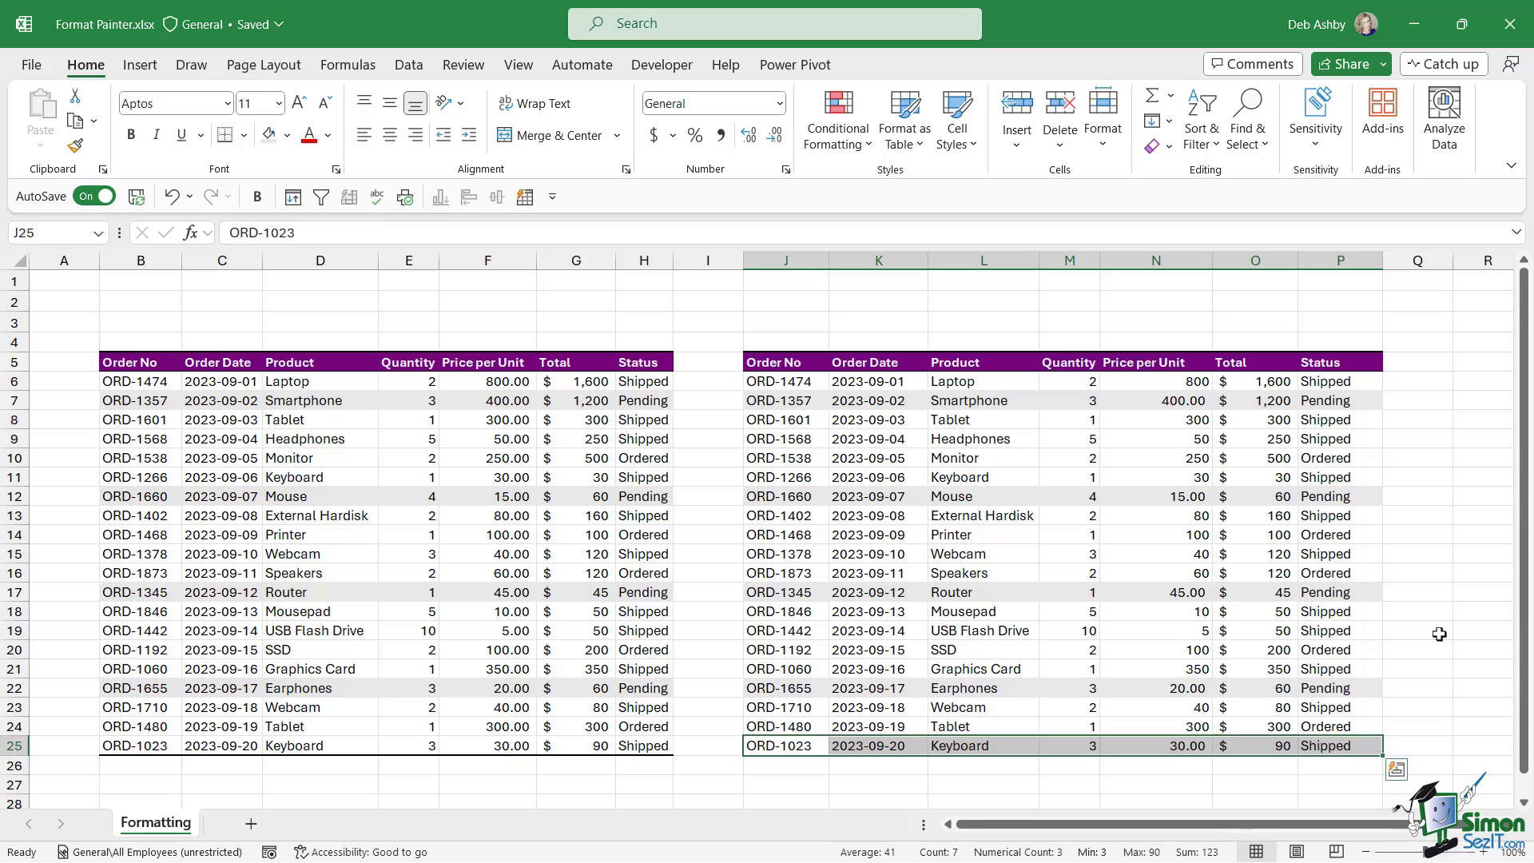
# - Give Price per Unit N6:N25 the left column's two-decimal format
pyautogui.moveTo(490, 384); pyautogui.dragTo(494, 743)
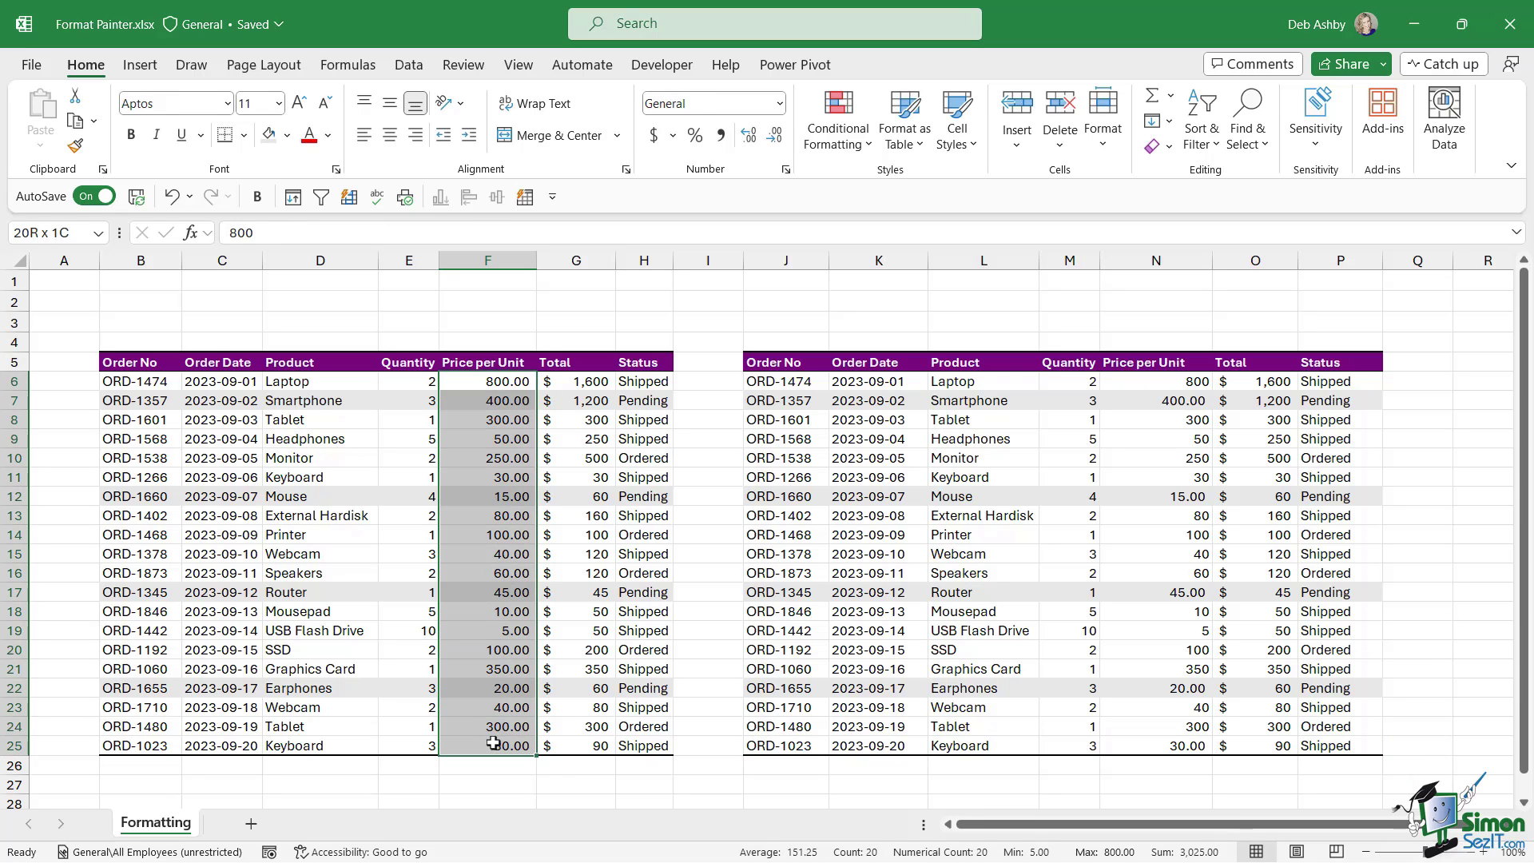
pyautogui.click(75, 145)
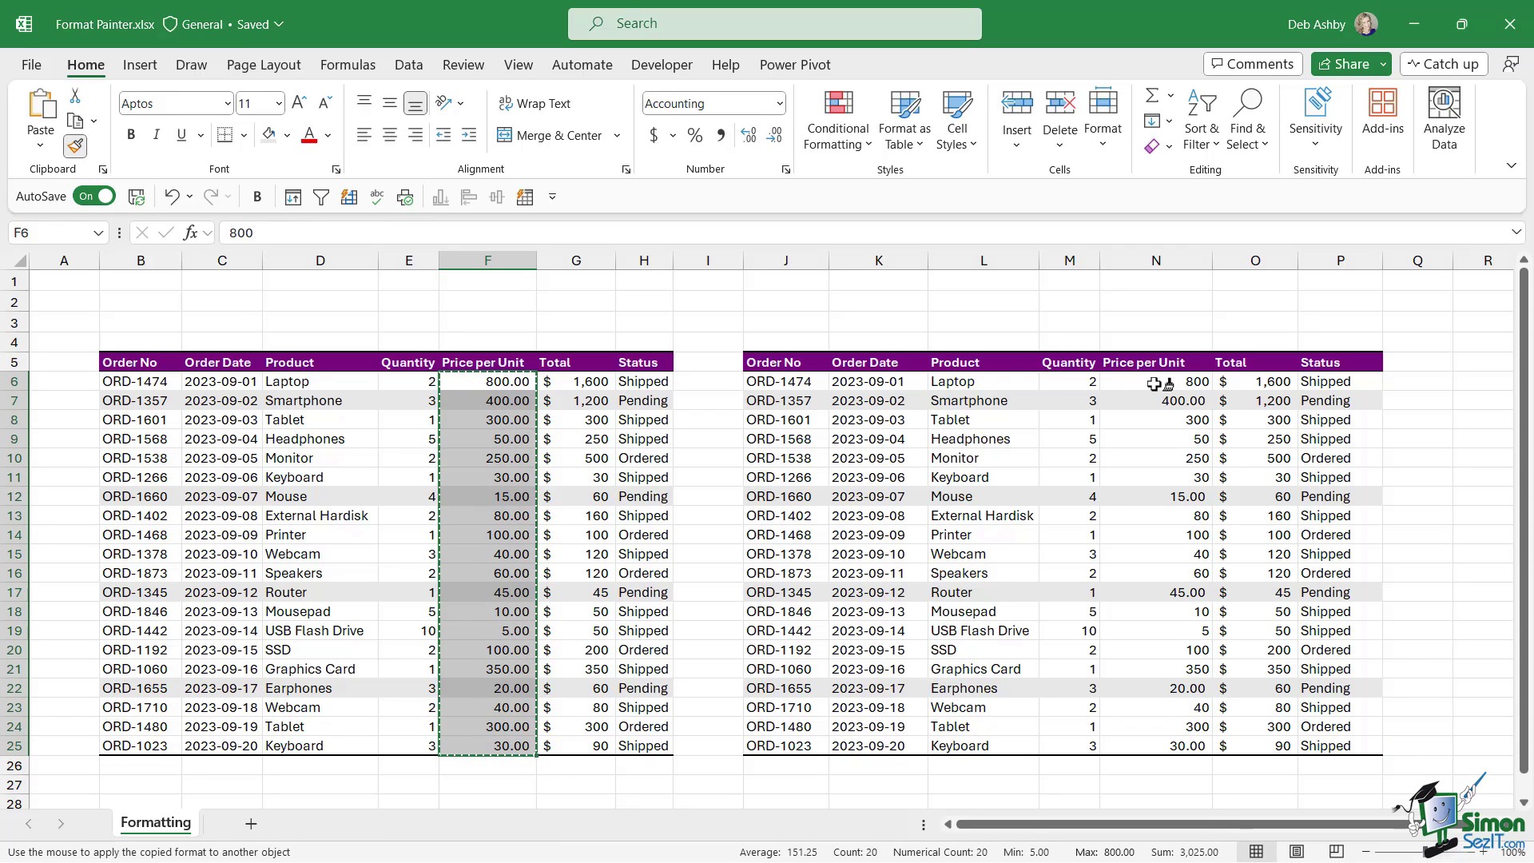
pyautogui.moveTo(1155, 385); pyautogui.dragTo(1154, 747)
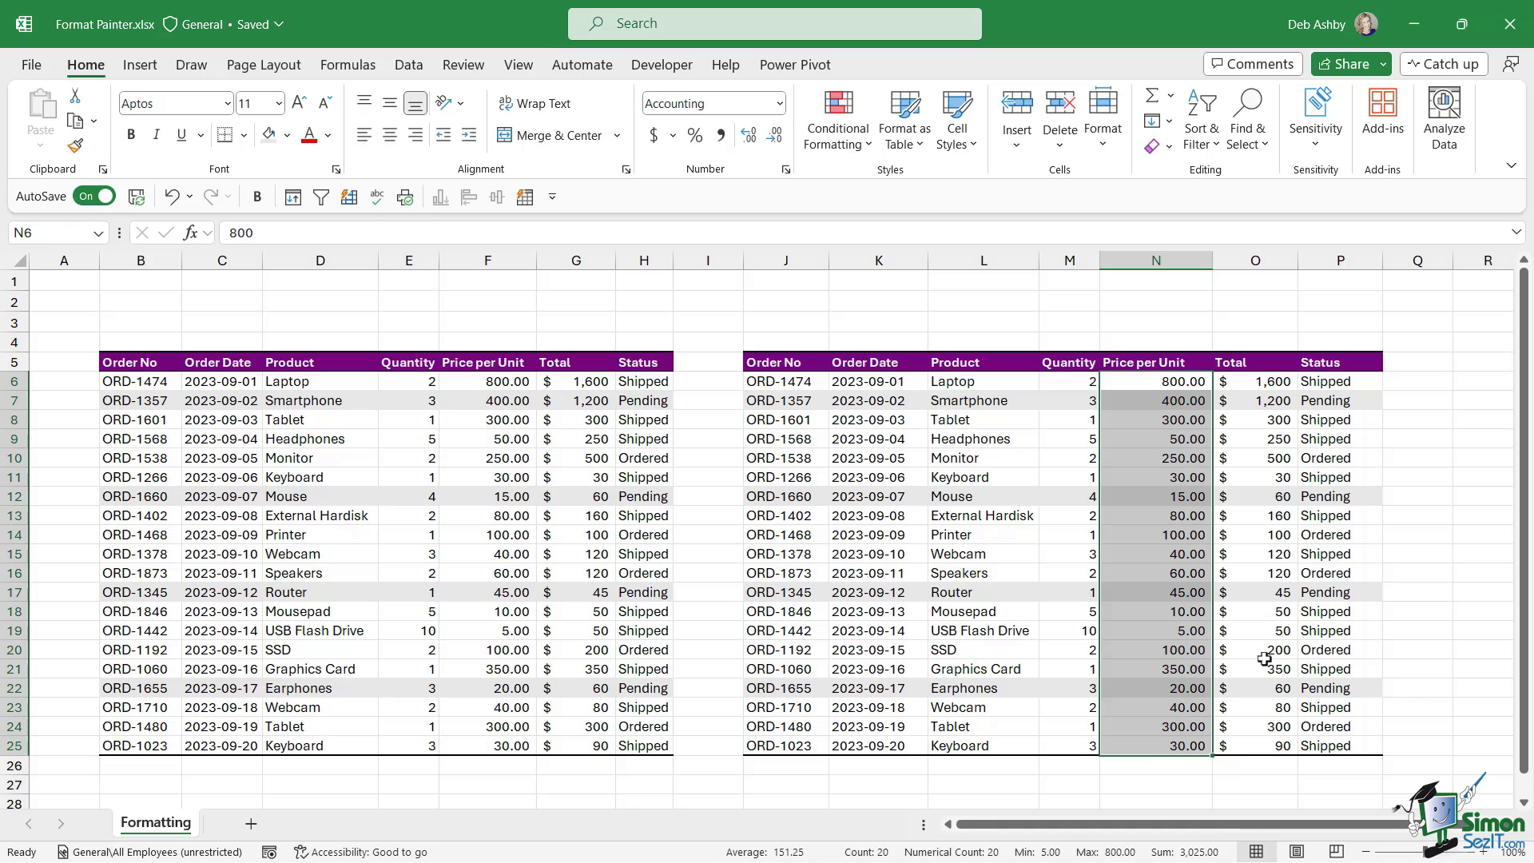
pyautogui.click(1473, 514)
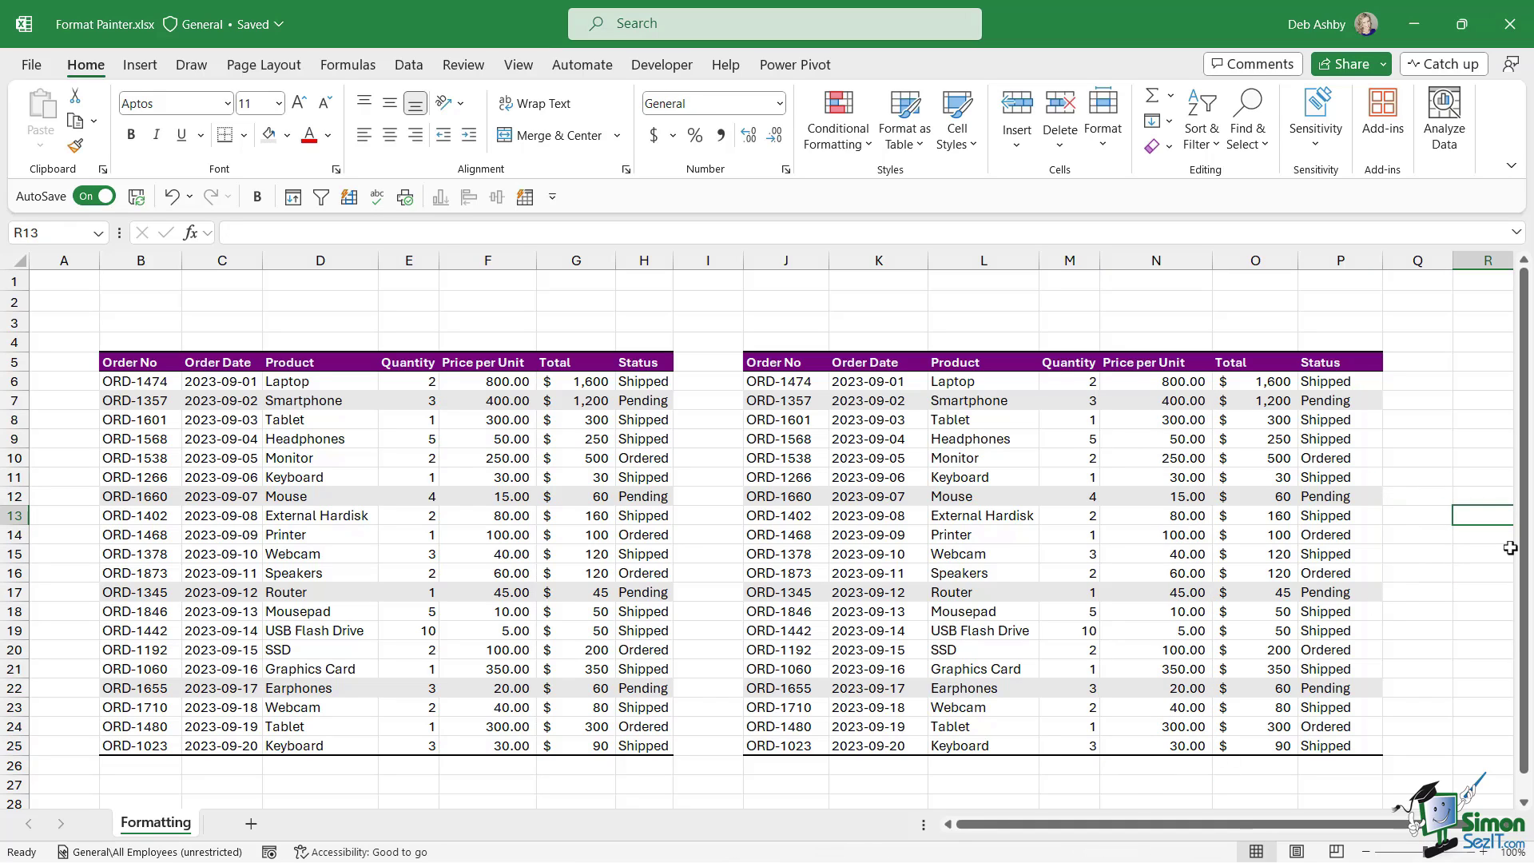